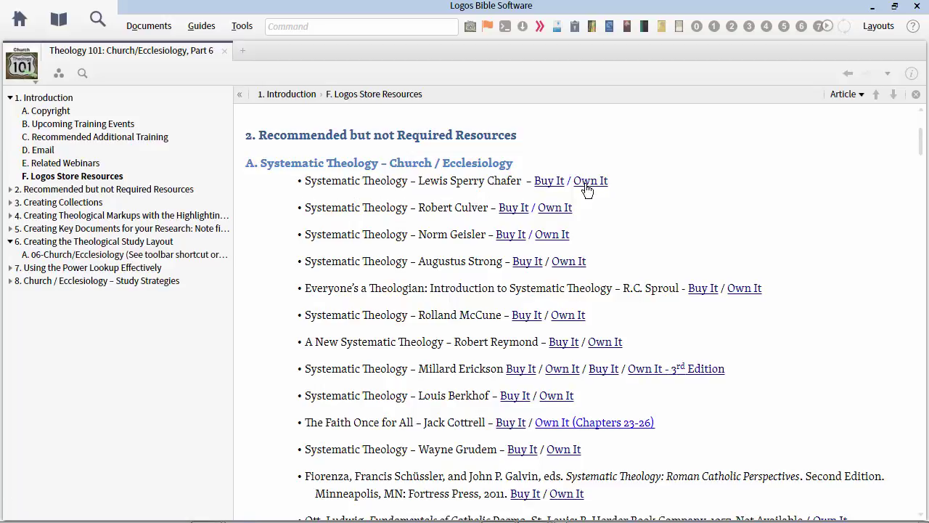
# Open the store page for Lewis Sperry Chafer's Systematic Theology, review its overview and key features, and return to the course document.
pyautogui.click(549, 183)
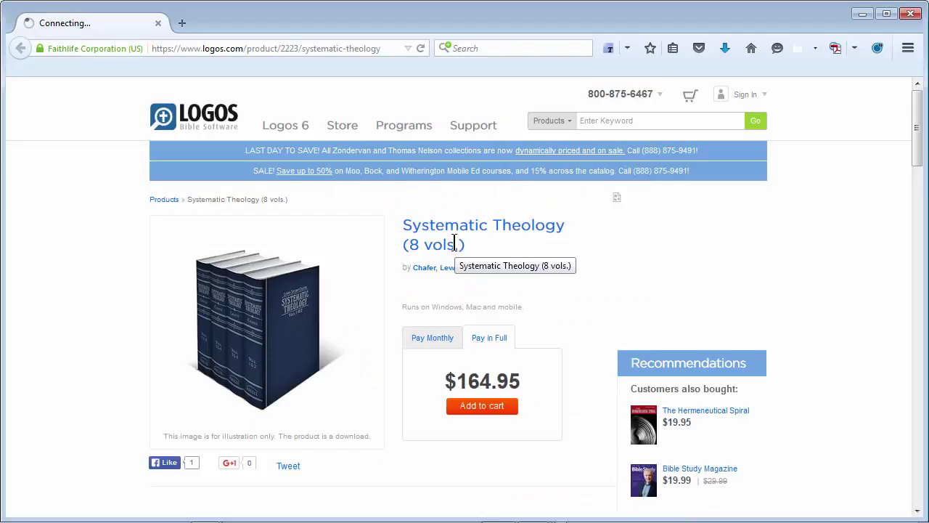
pyautogui.scroll(-3, 454, 243)
pyautogui.scroll(-3, 455, 242)
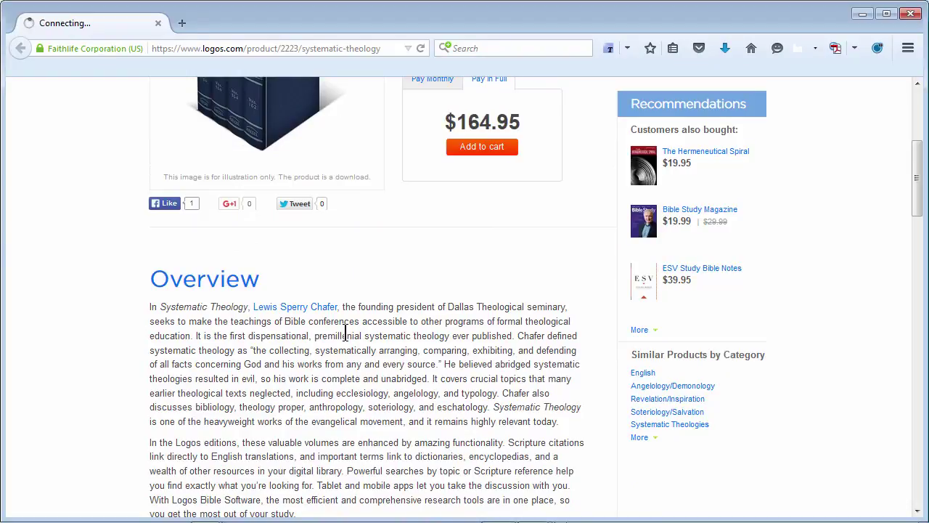
pyautogui.scroll(-3, 345, 334)
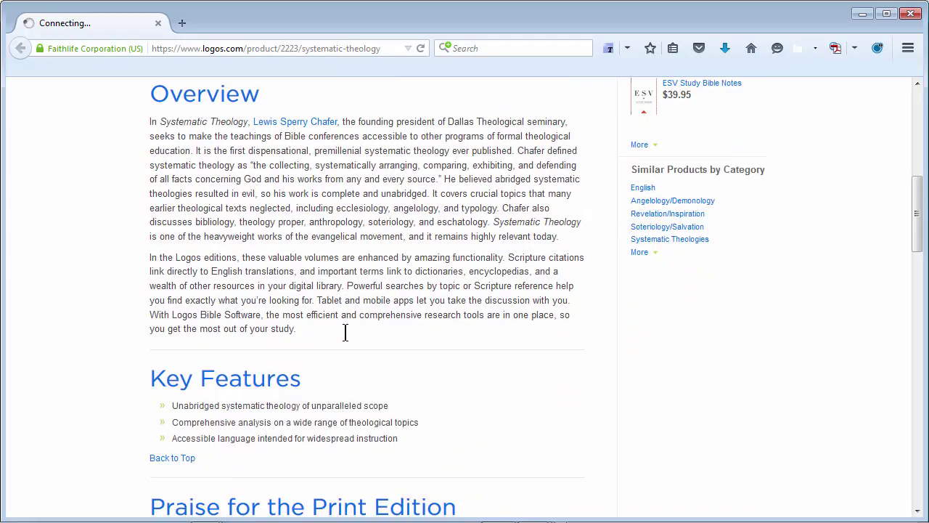
pyautogui.scroll(-2, 344, 334)
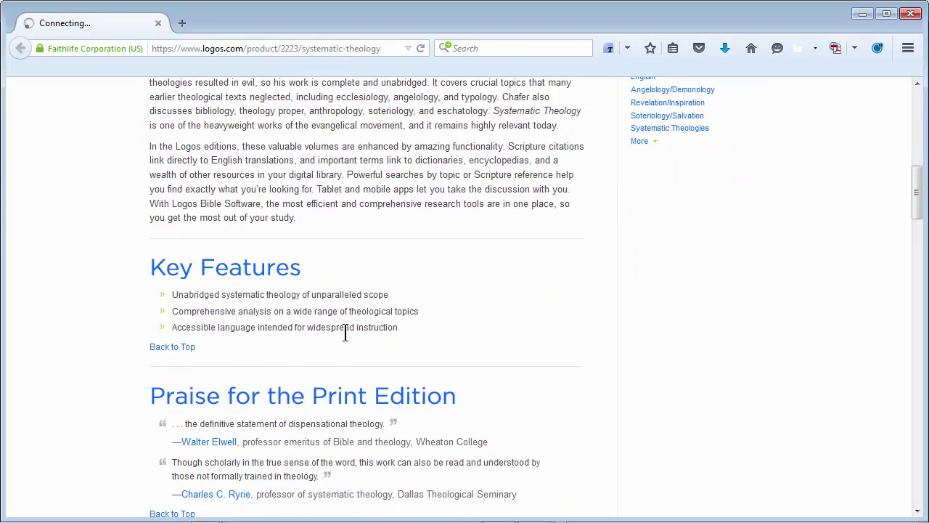
pyautogui.scroll(-1, 345, 334)
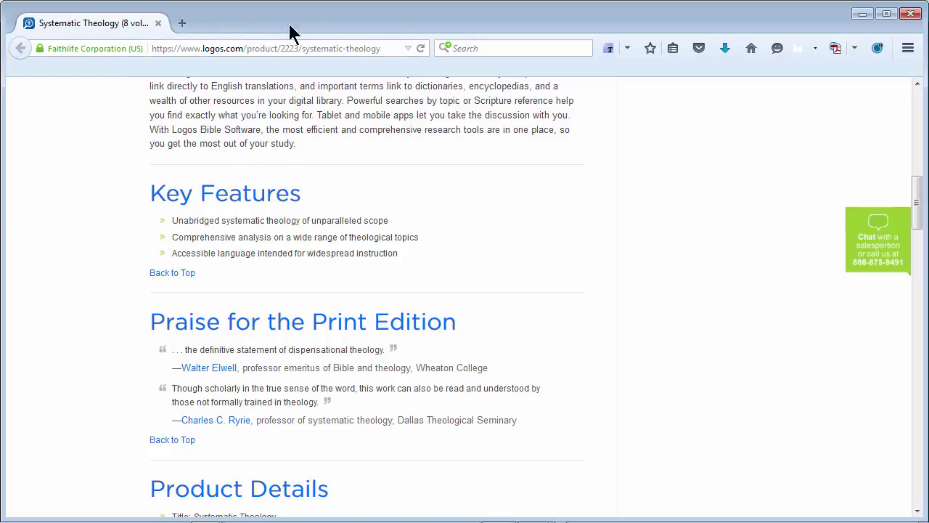
pyautogui.click(863, 14)
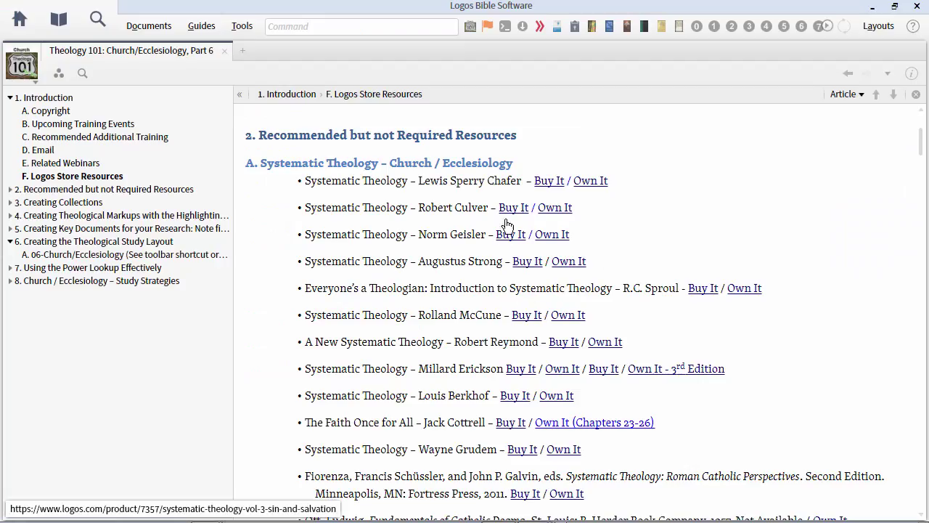
# Open the owned copy of Chafer's Systematic Theology, view the Conclusion of Chapter XII under The Believer's Rule of Life, and close the book.
pyautogui.click(588, 181)
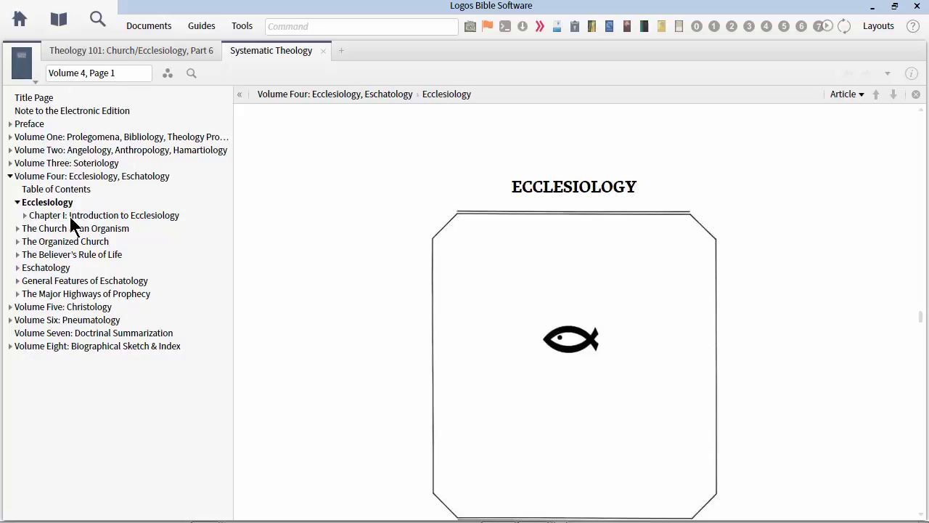
pyautogui.click(37, 258)
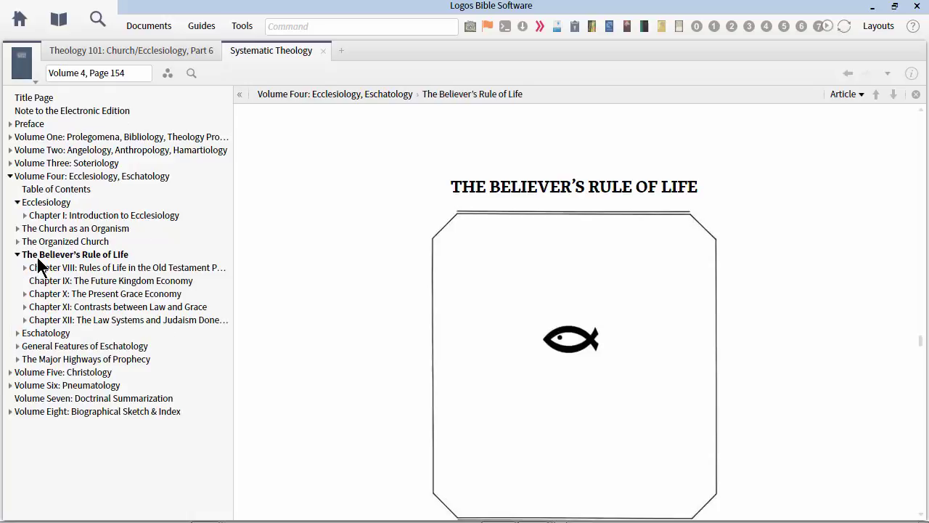
pyautogui.click(49, 323)
pyautogui.click(72, 385)
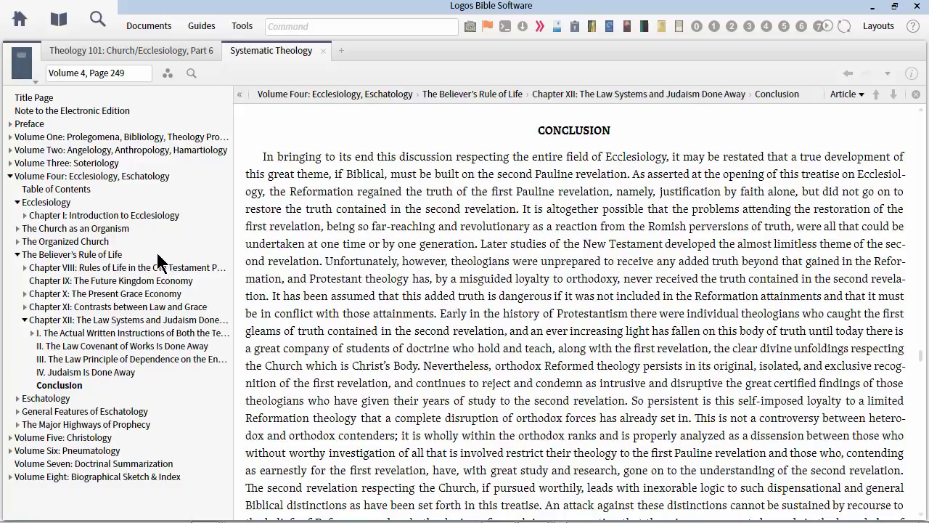
pyautogui.click(324, 51)
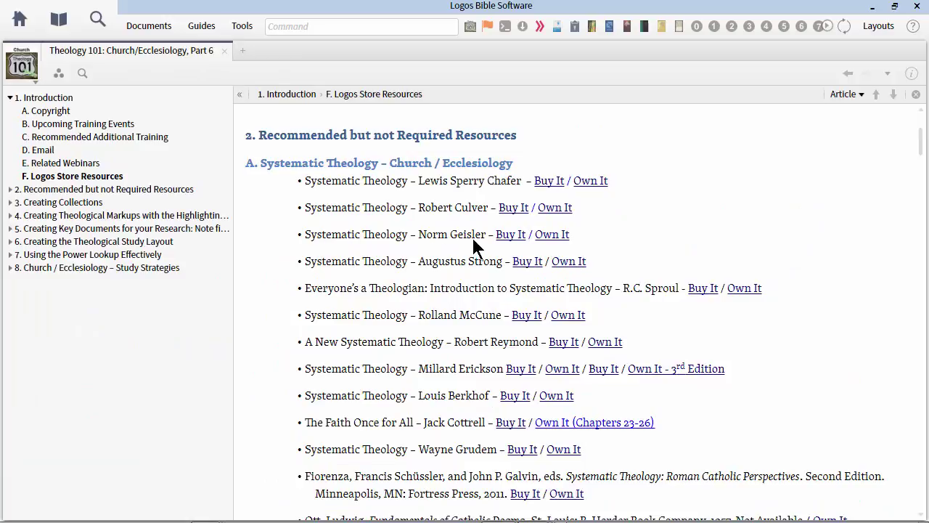
# Open the owned copy of Norm Geisler's Systematic Theology and highlight the heading "The Universal Church vs. Local Churches" in Chapter One.
pyautogui.click(551, 239)
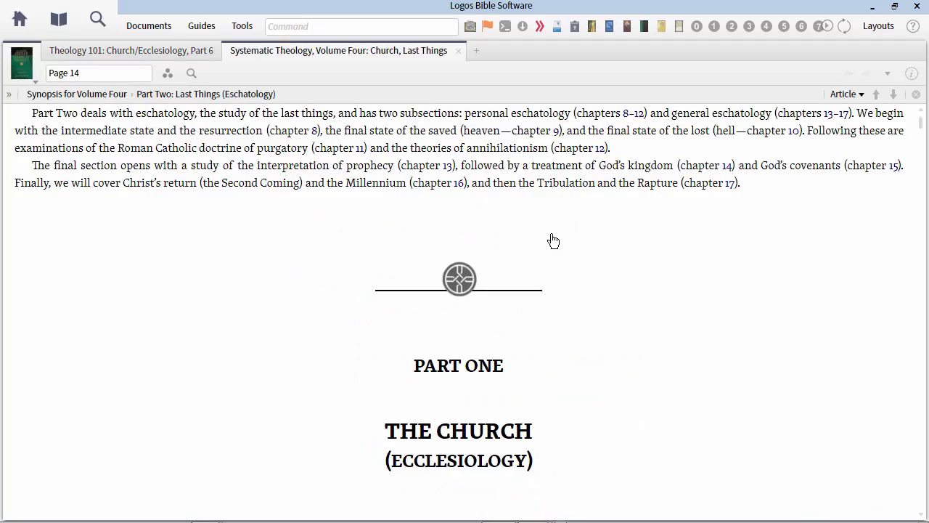
pyautogui.scroll(-3, 394, 311)
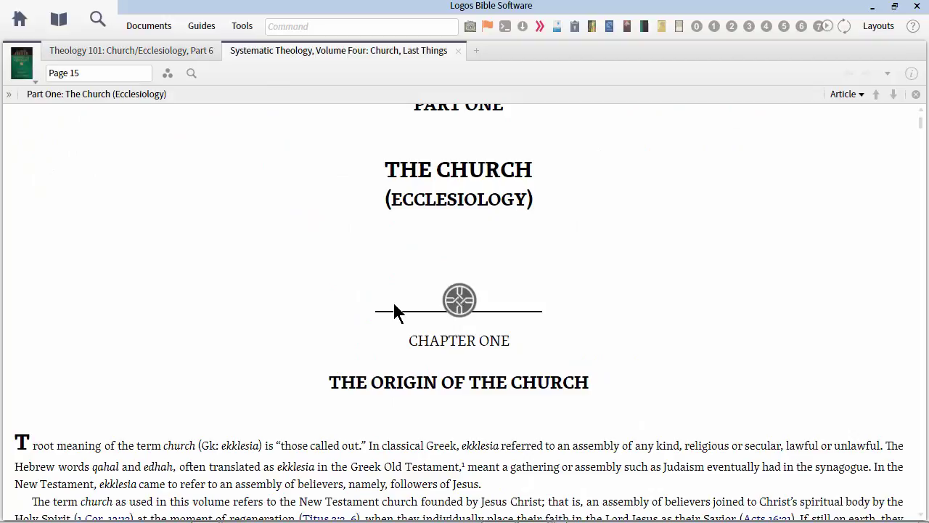
pyautogui.scroll(-3, 395, 312)
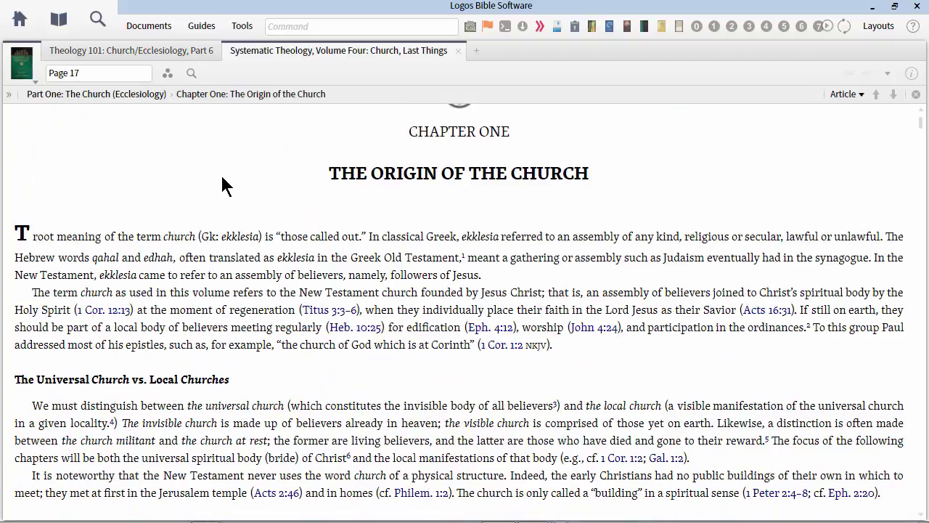
pyautogui.scroll(-3, 235, 323)
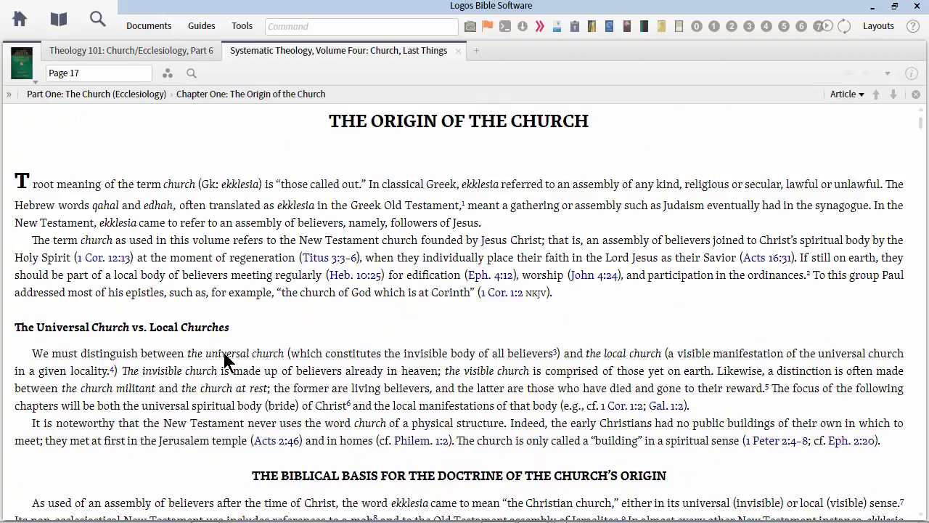
pyautogui.moveTo(16, 224); pyautogui.dragTo(257, 227)
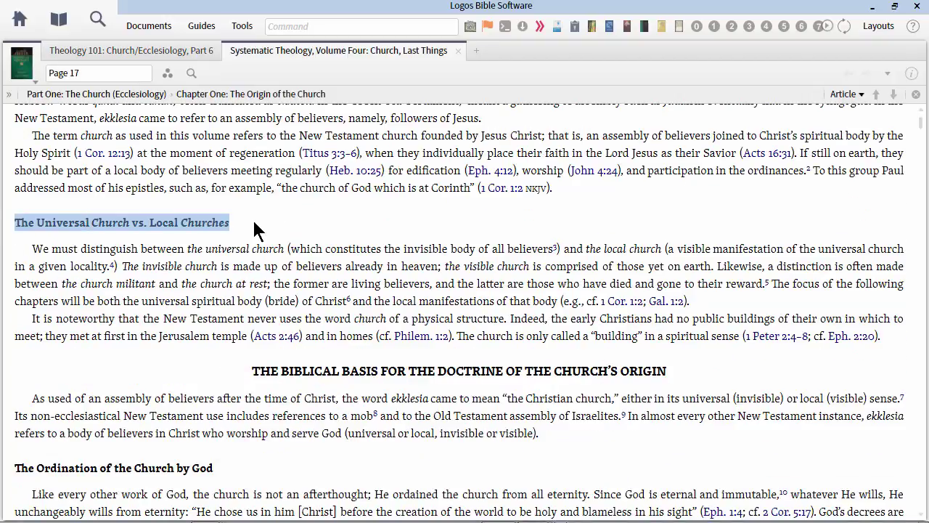
pyautogui.scroll(-2, 228, 388)
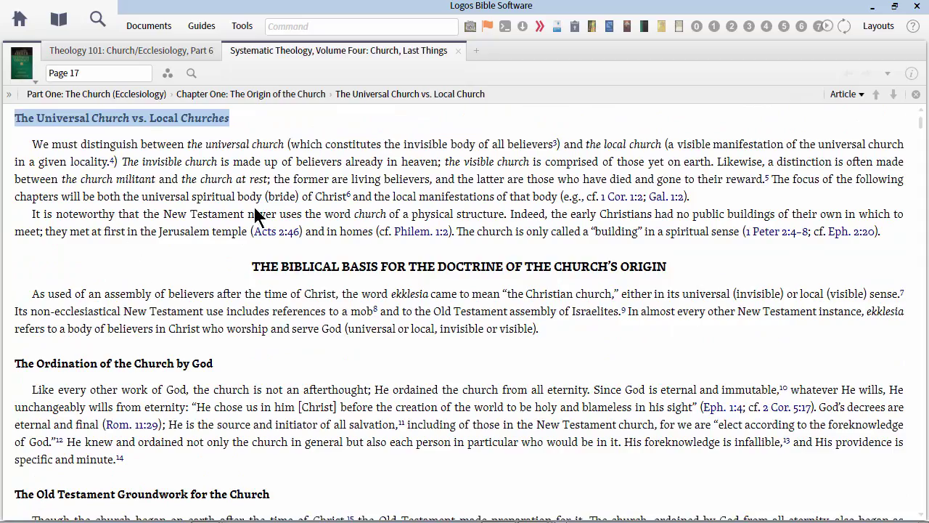
# Skim Chapter One from the Old Testament groundwork through the responses to objections about the church's origin, and close Geisler's book.
pyautogui.scroll(-10, 231, 411)
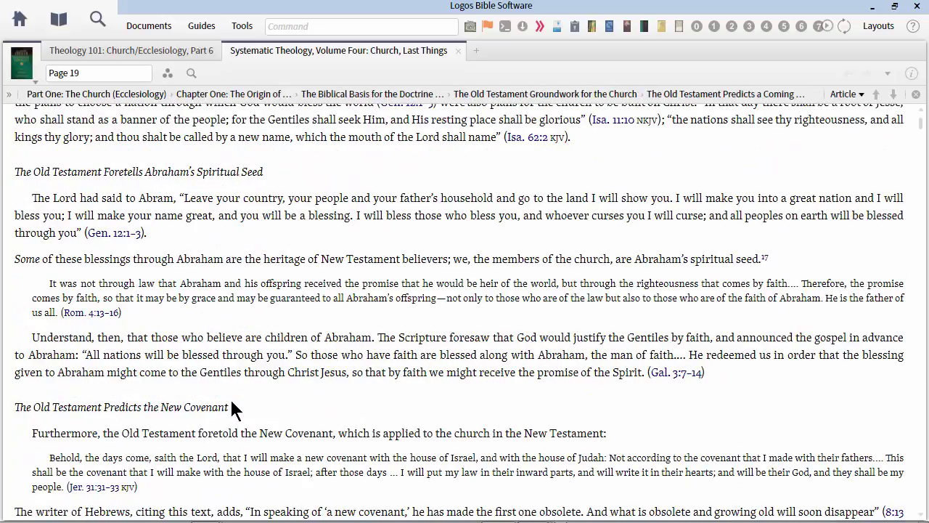
pyautogui.scroll(3, 232, 408)
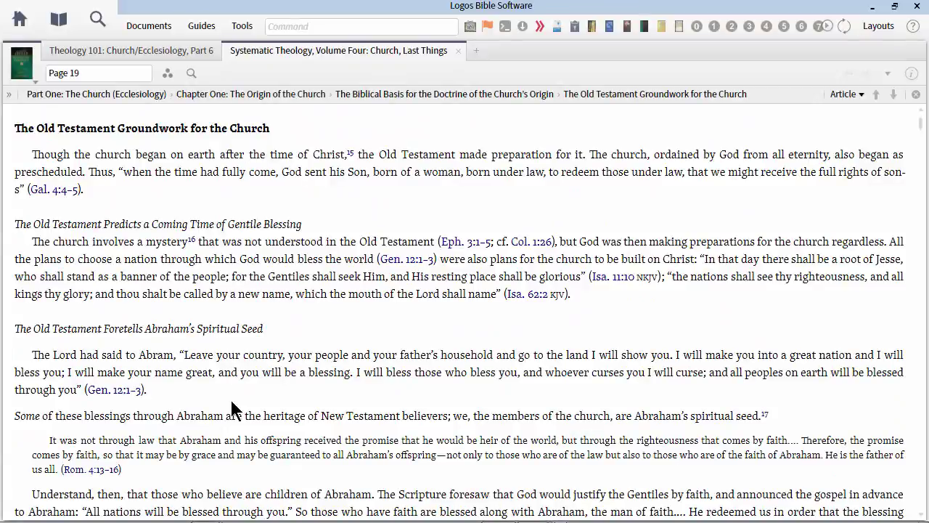
pyautogui.scroll(-20, 232, 409)
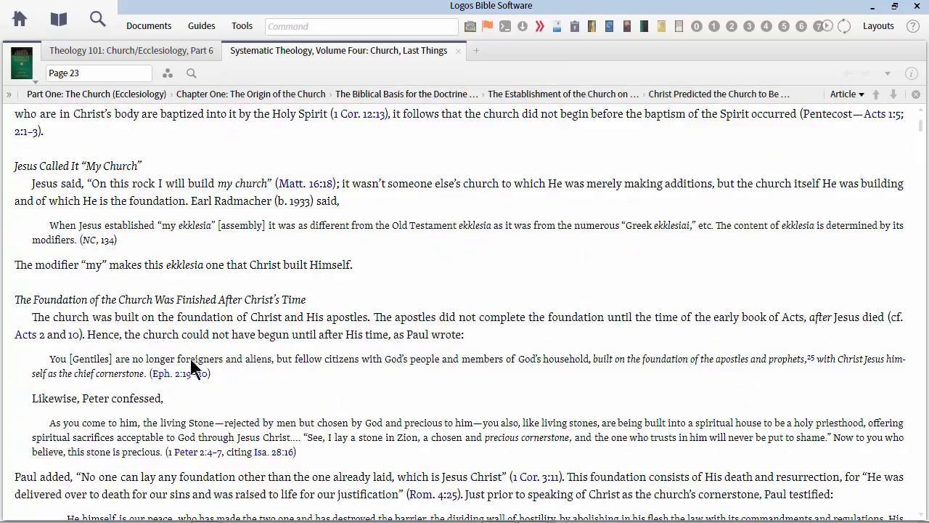
pyautogui.scroll(-10, 326, 328)
pyautogui.scroll(-3, 326, 327)
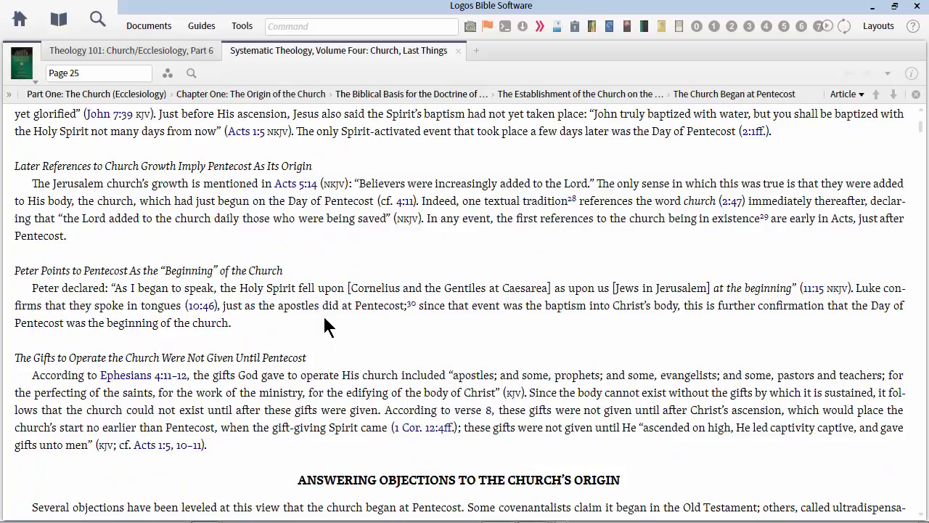
pyautogui.scroll(-2, 325, 319)
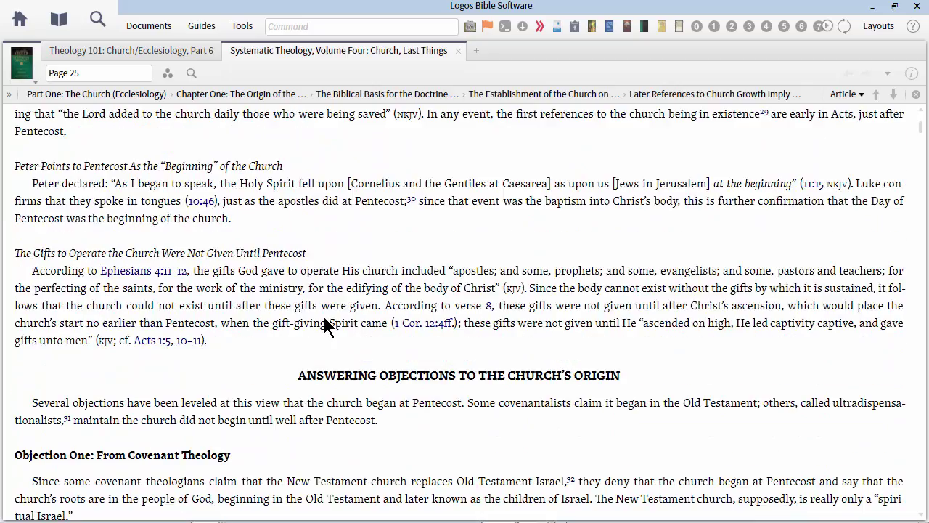
pyautogui.scroll(-3, 326, 327)
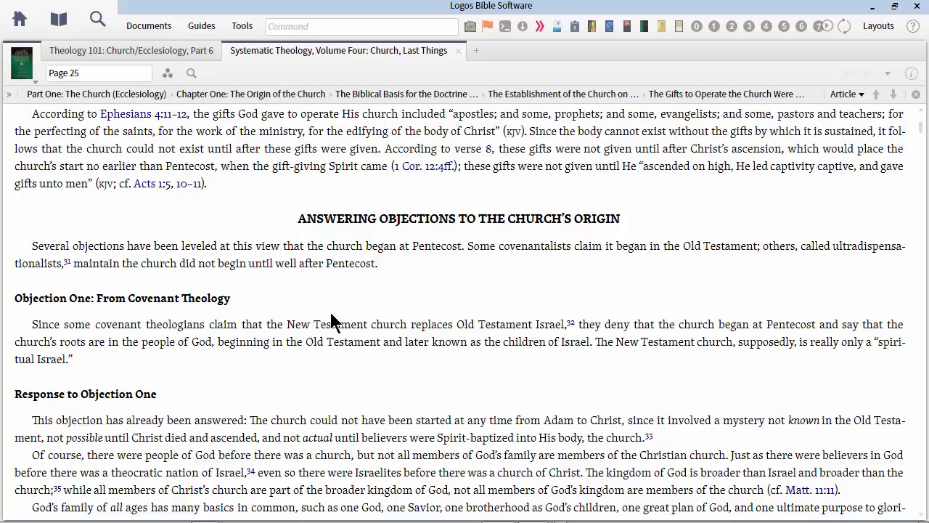
pyautogui.scroll(-2, 336, 323)
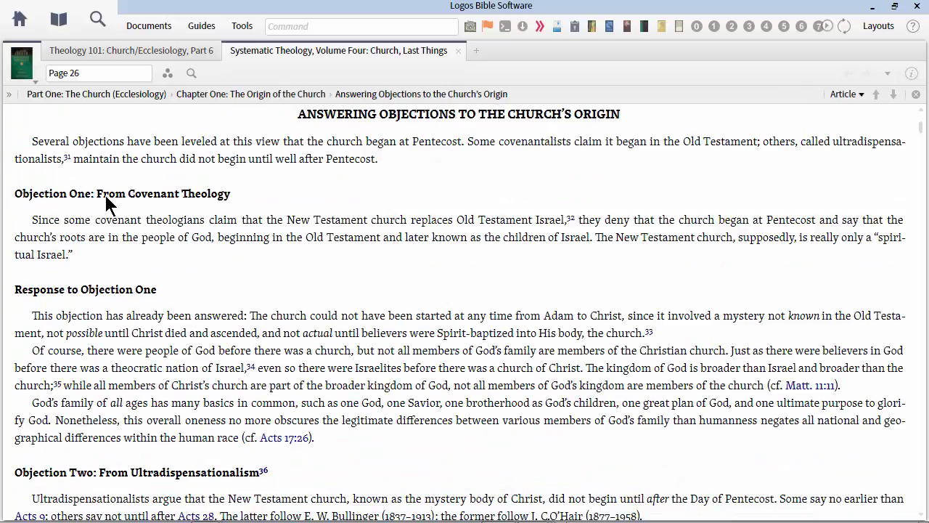
pyautogui.scroll(-3, 191, 392)
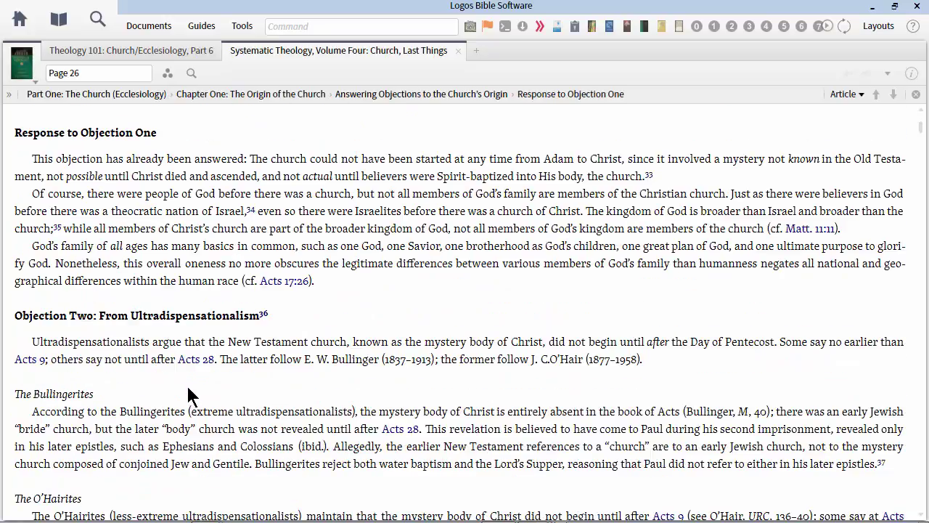
pyautogui.scroll(-13, 248, 371)
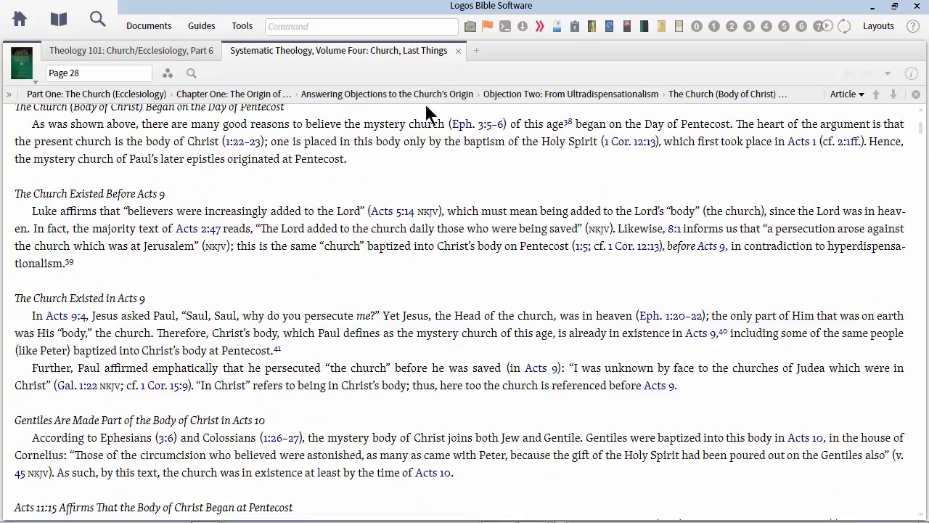
pyautogui.hotkey('ctrl', 'w')
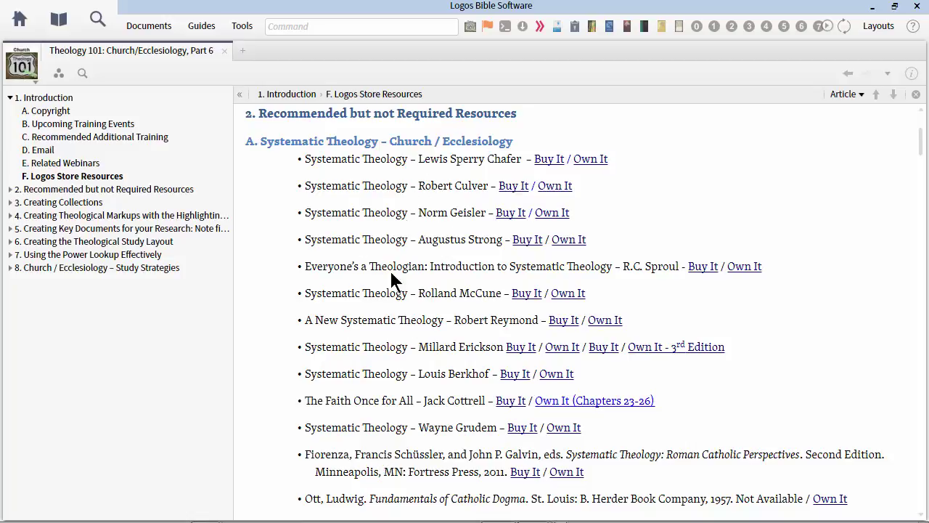
# Review the recommended resources through the Logos Now section, highlighting the title Fundamentals of Catholic Dogma.
pyautogui.scroll(-3, 428, 319)
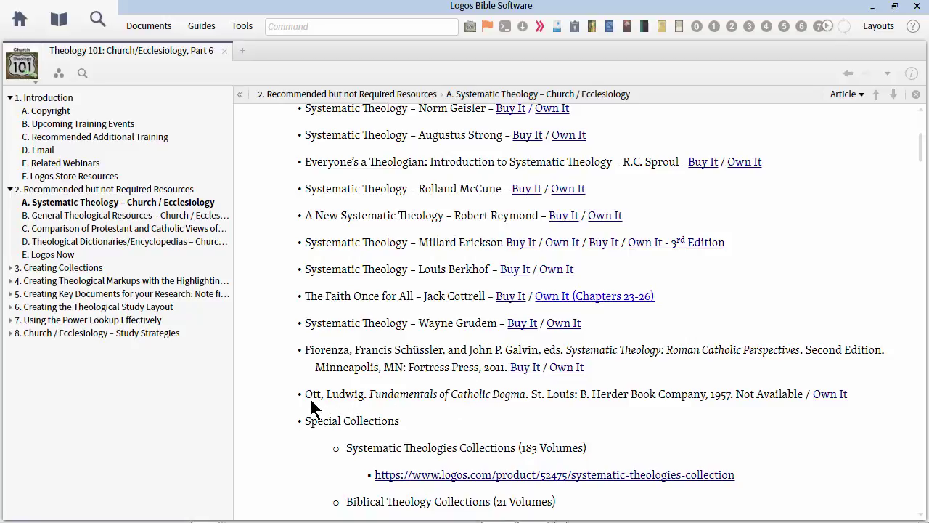
pyautogui.moveTo(367, 393); pyautogui.dragTo(526, 394)
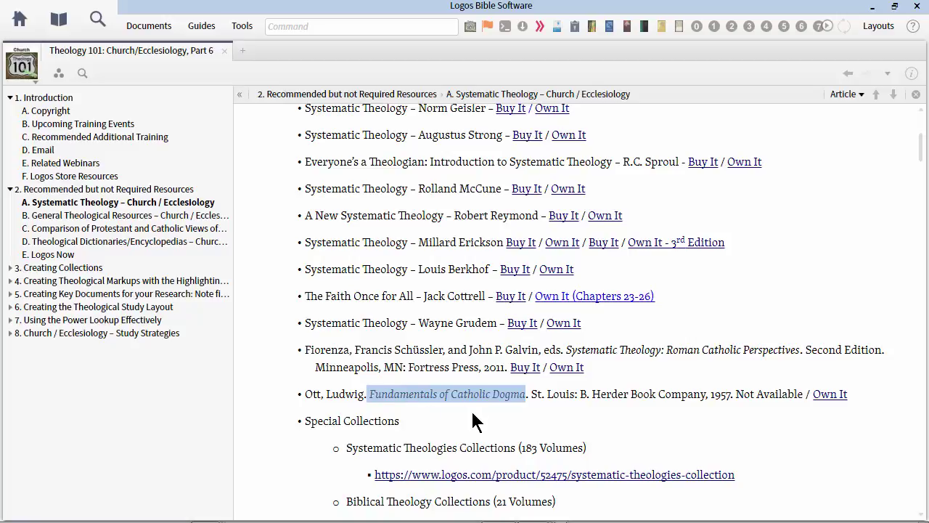
pyautogui.scroll(-3, 622, 421)
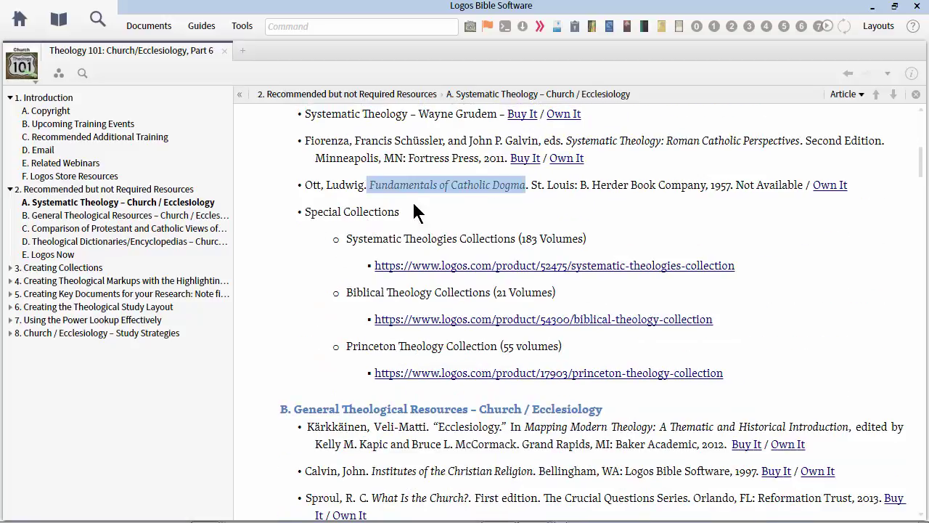
pyautogui.scroll(-3, 309, 381)
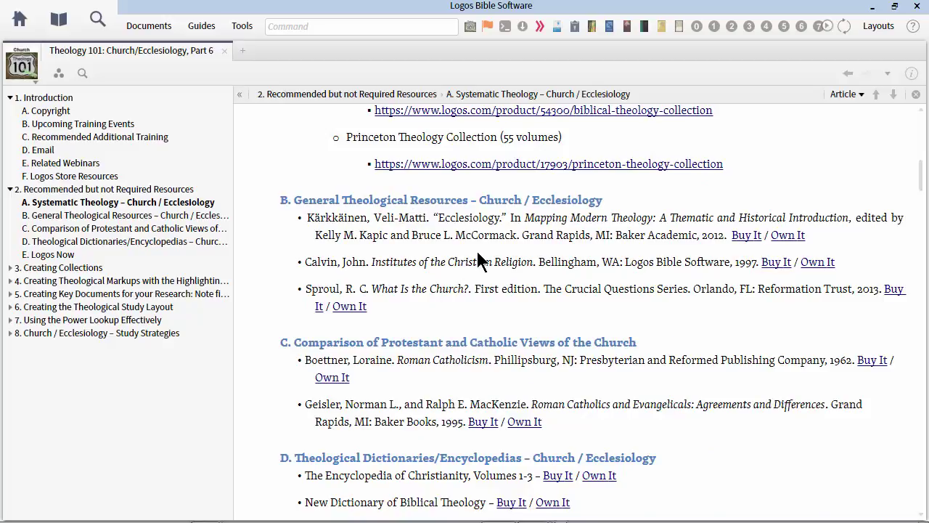
pyautogui.scroll(-2, 479, 260)
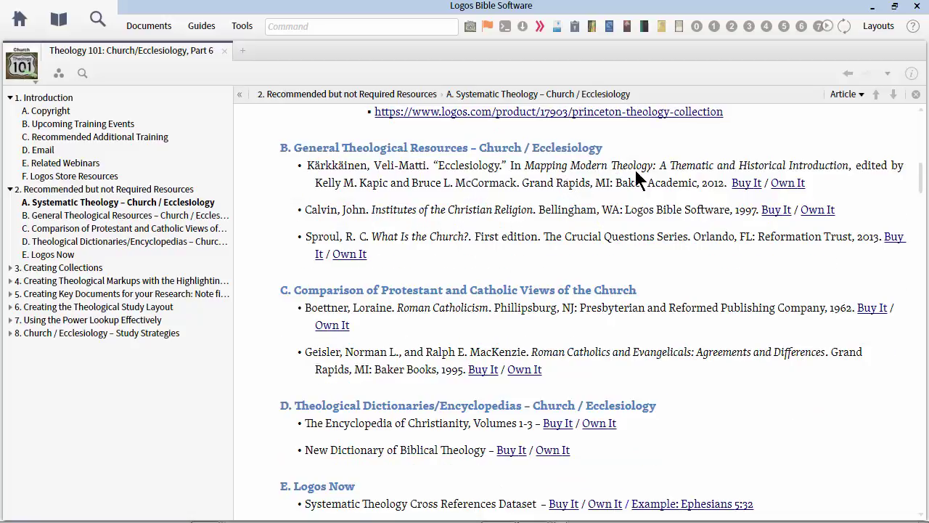
# Open the owned copy of Mapping Modern Theology and view Chapter 14's sections on the missionary movement and Ecclesial Traditions.
pyautogui.click(790, 185)
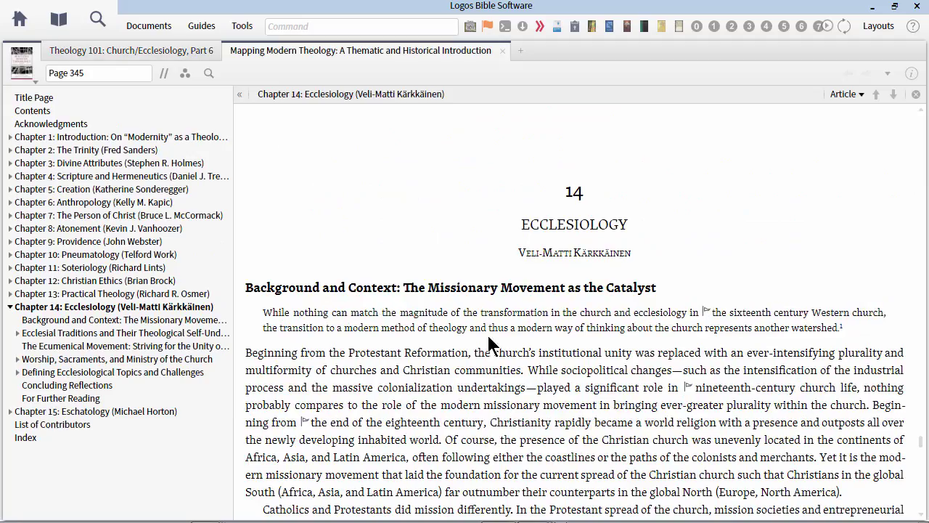
pyautogui.scroll(-1, 469, 355)
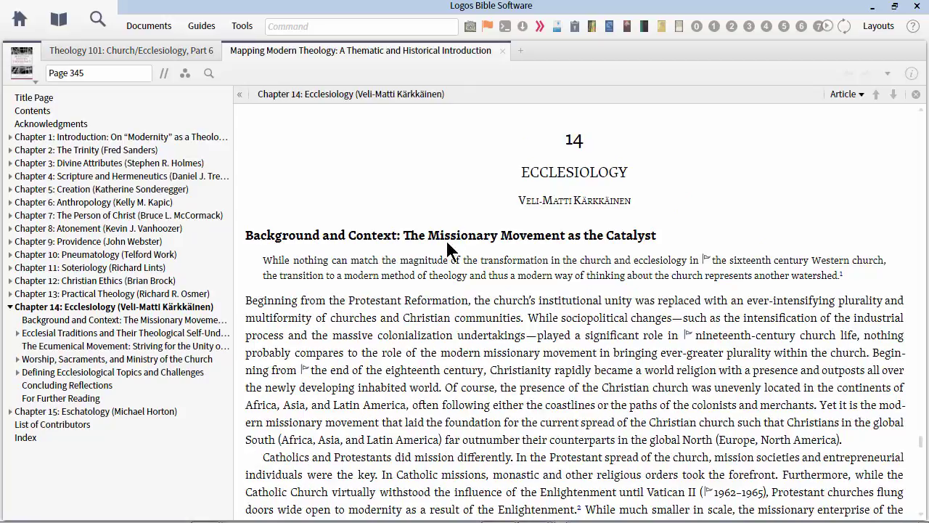
pyautogui.click(75, 322)
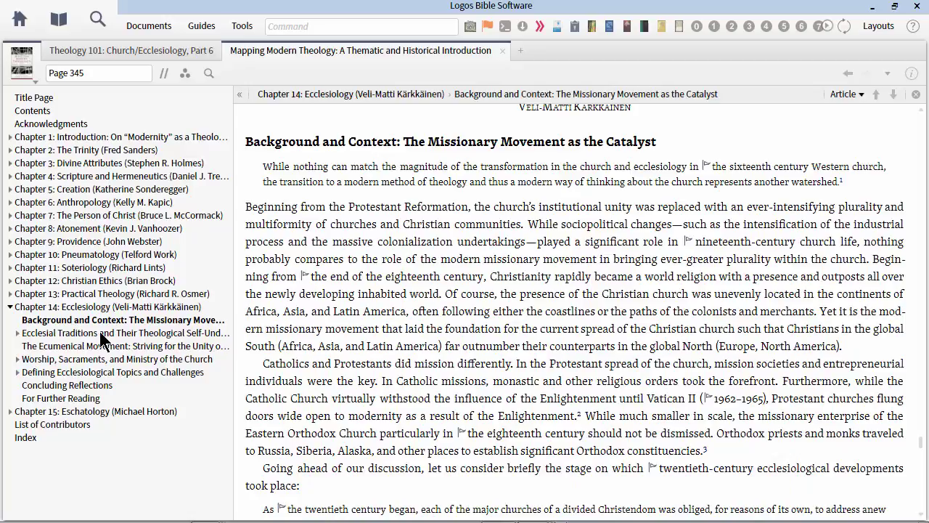
pyautogui.click(50, 334)
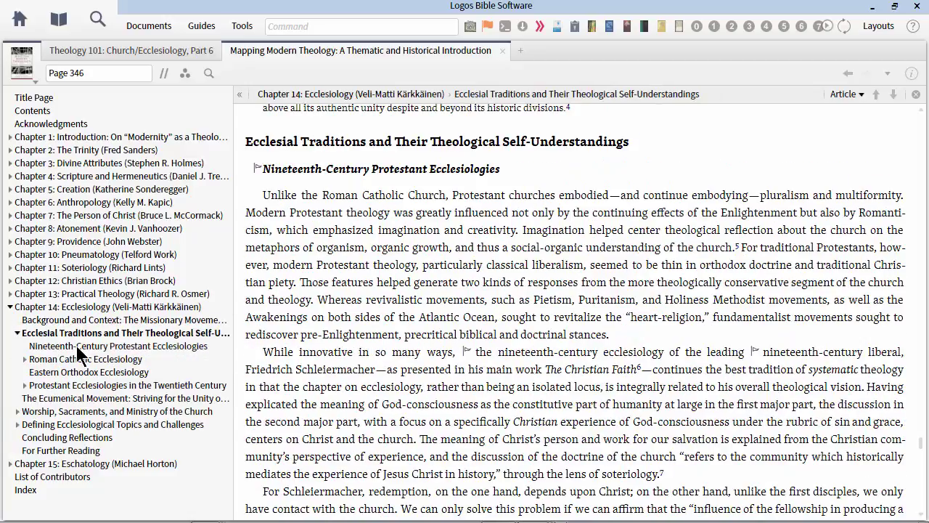
# Browse Chapter 14's sections on Nineteenth-Century Protestant, Roman Catholic, Eastern Orthodox and Twentieth-Century Protestant ecclesiologies in Mapping Modern Theology.
pyautogui.click(81, 348)
pyautogui.click(86, 358)
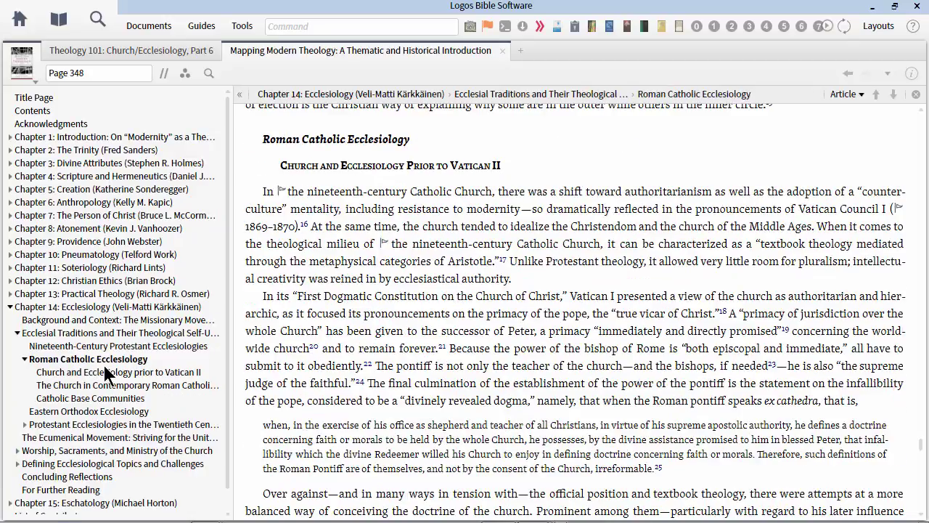
pyautogui.click(73, 410)
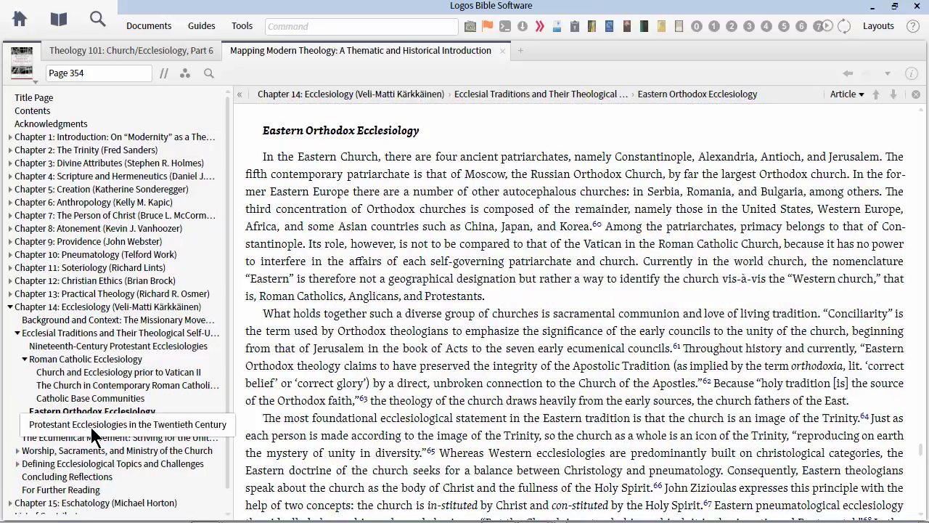
pyautogui.click(91, 427)
pyautogui.click(83, 468)
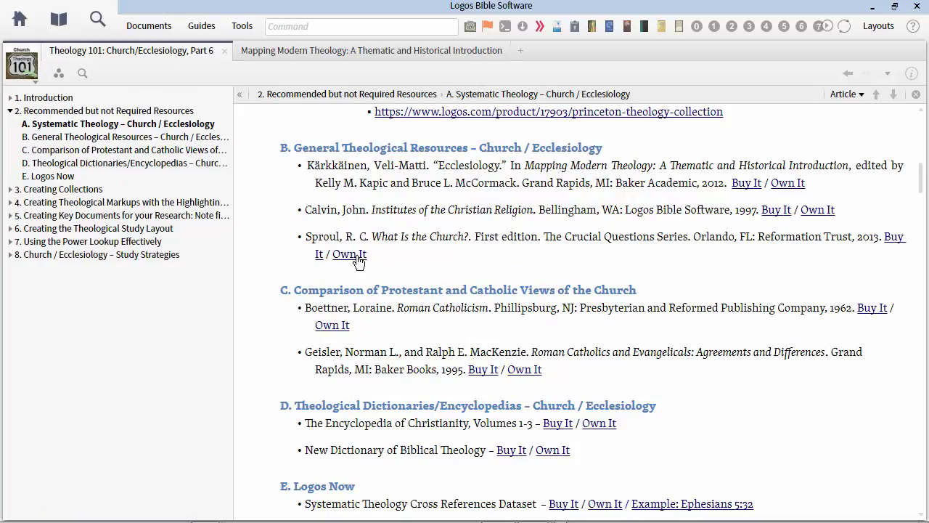
# Open the owned copy of What Is the Church? from the course document and view Chapters One and Nine, returning to Chapter One.
pyautogui.moveTo(357, 260)
pyautogui.click(374, 238)
pyautogui.click(86, 125)
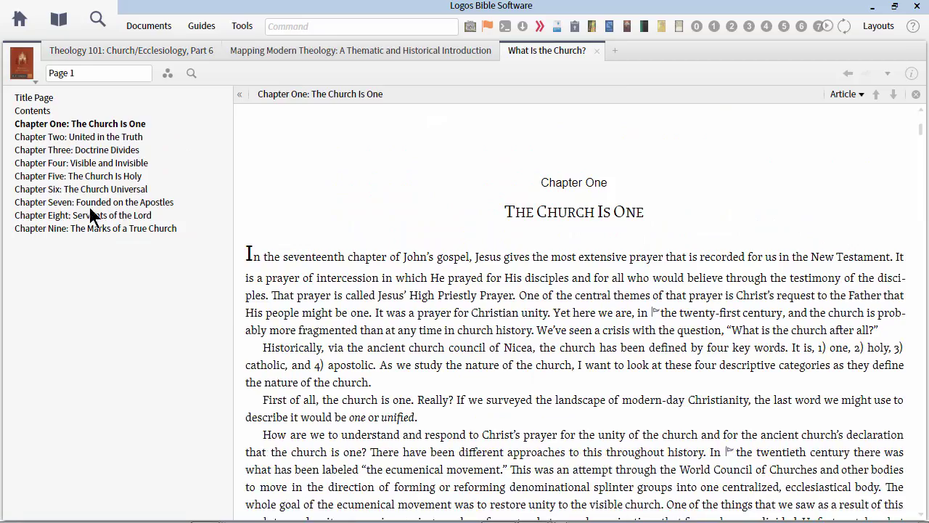
pyautogui.click(85, 228)
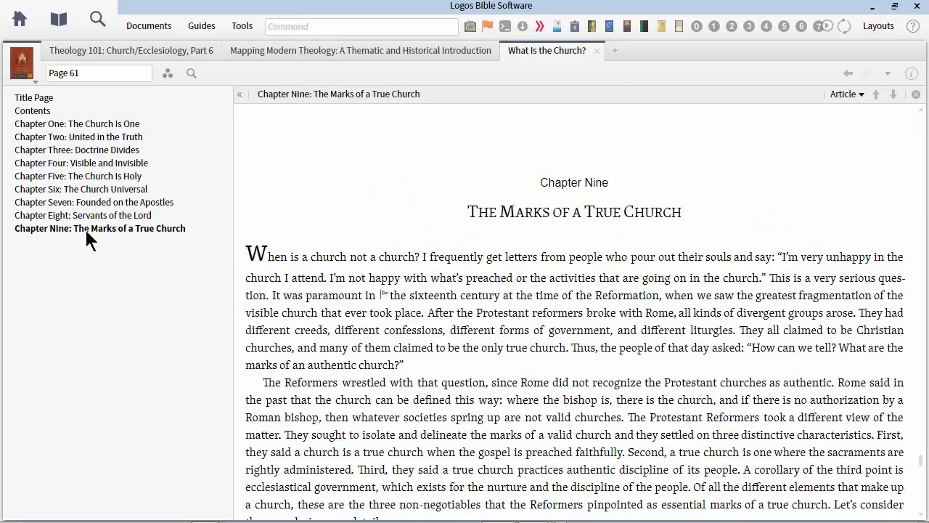
pyautogui.click(87, 129)
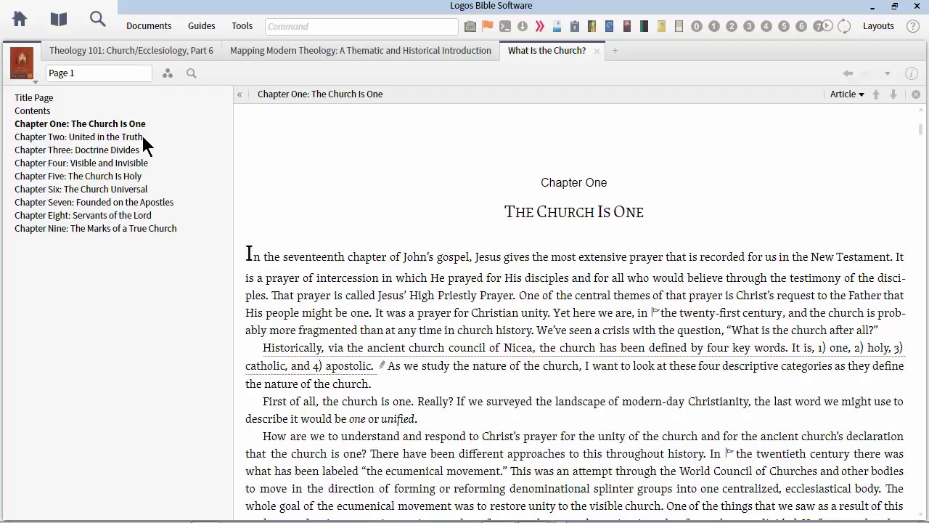
# View Chapter Four, "Visible and Invisible", and Chapter Nine's numbered marks of a true church, and close the book.
pyautogui.click(106, 164)
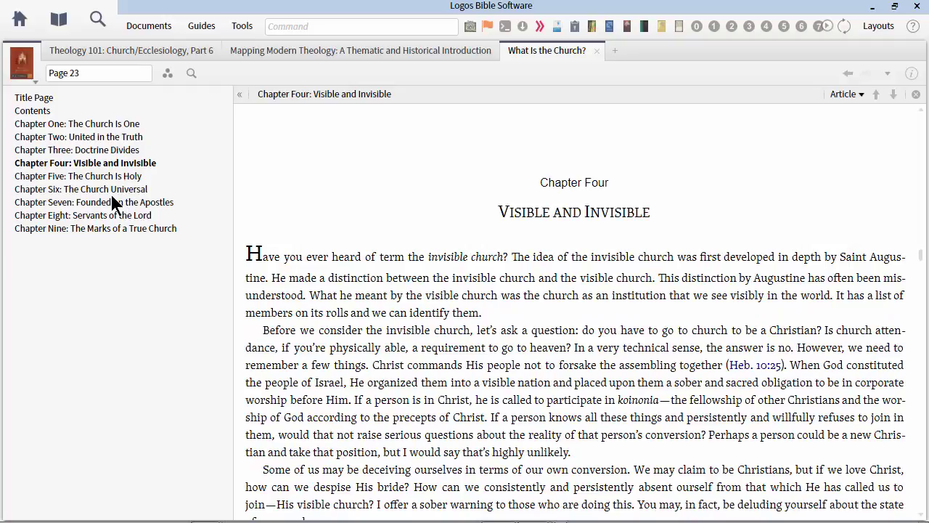
pyautogui.click(138, 228)
pyautogui.scroll(-5, 555, 327)
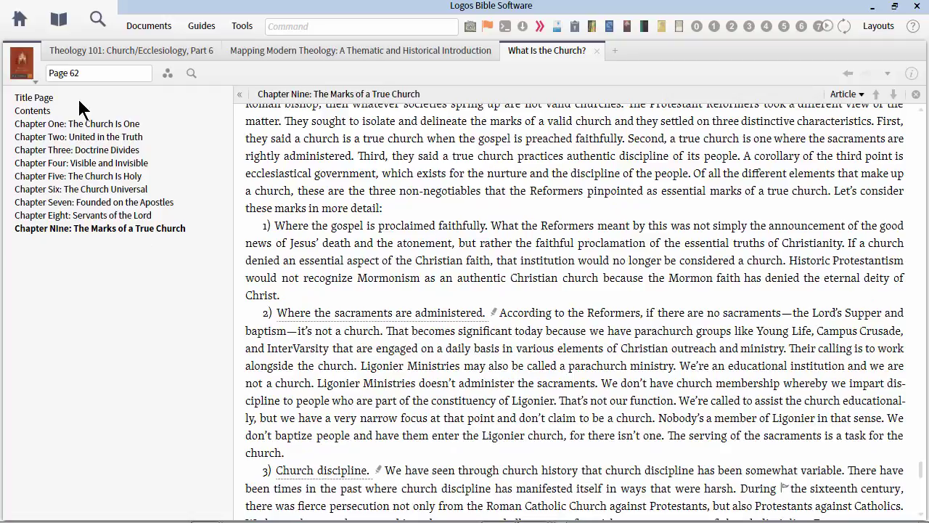
pyautogui.click(596, 51)
# Open the owned copy of The Encyclopedia of Christianity, Volumes 1–3 and examine the Church article's outline through section 5, The Church in Transition.
pyautogui.scroll(-3, 445, 291)
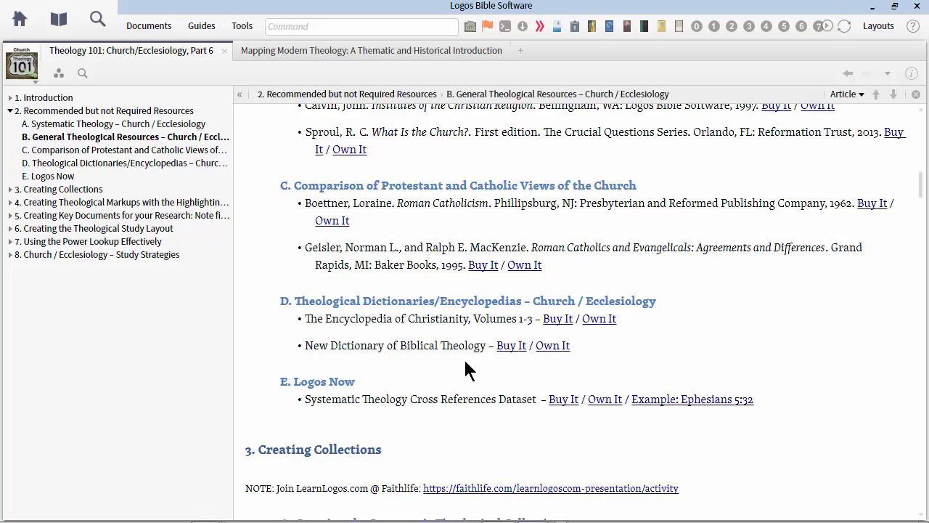
pyautogui.scroll(-1, 464, 360)
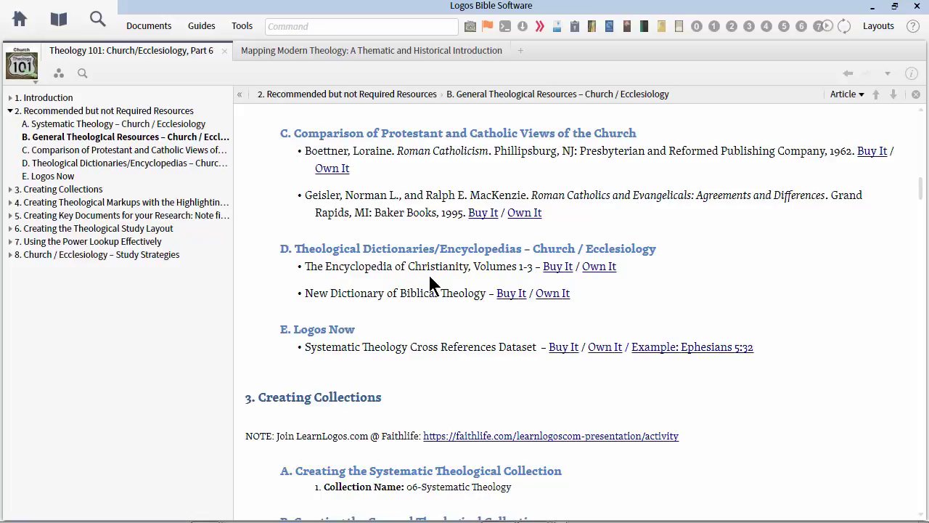
pyautogui.click(612, 268)
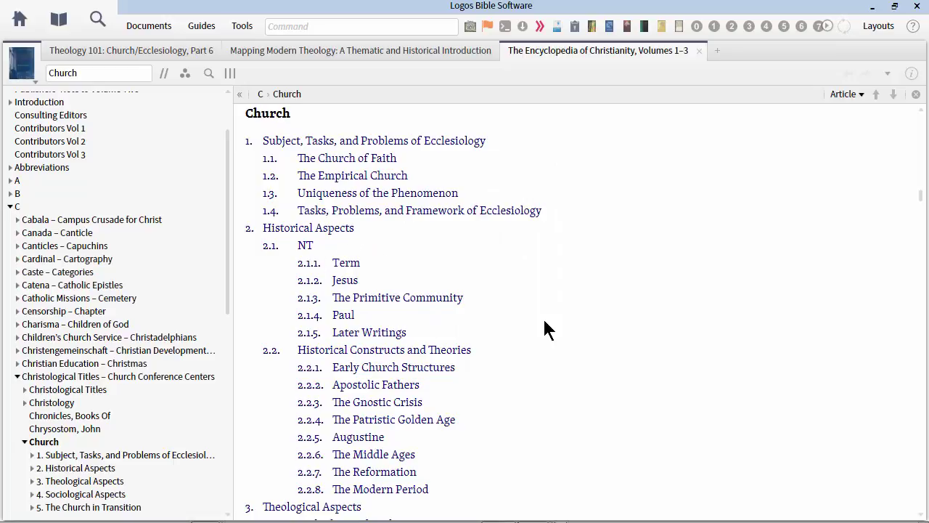
pyautogui.scroll(-5, 544, 328)
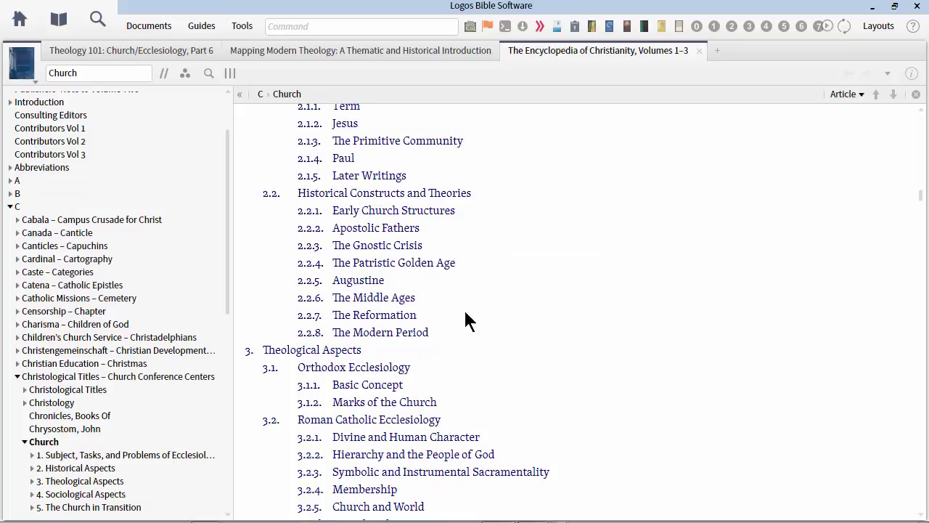
pyautogui.scroll(-3, 540, 367)
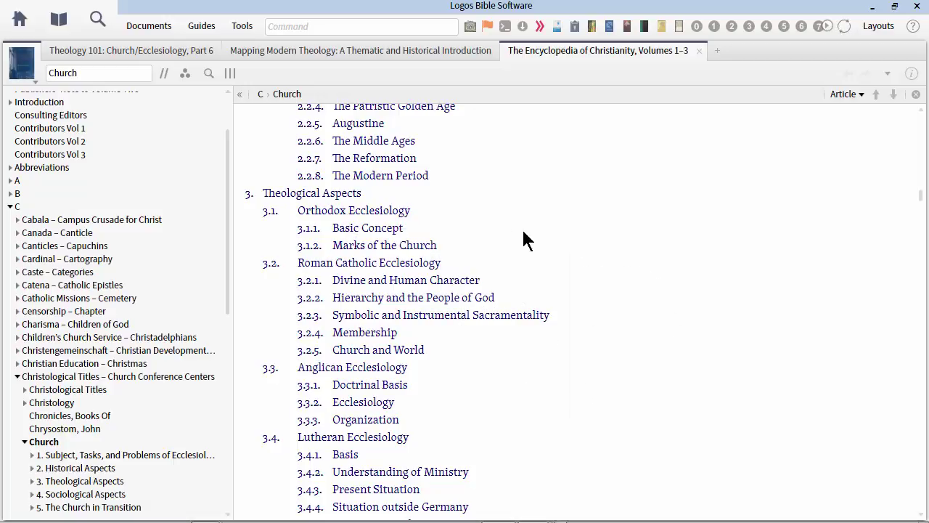
pyautogui.scroll(-3, 529, 408)
pyautogui.scroll(-1, 529, 404)
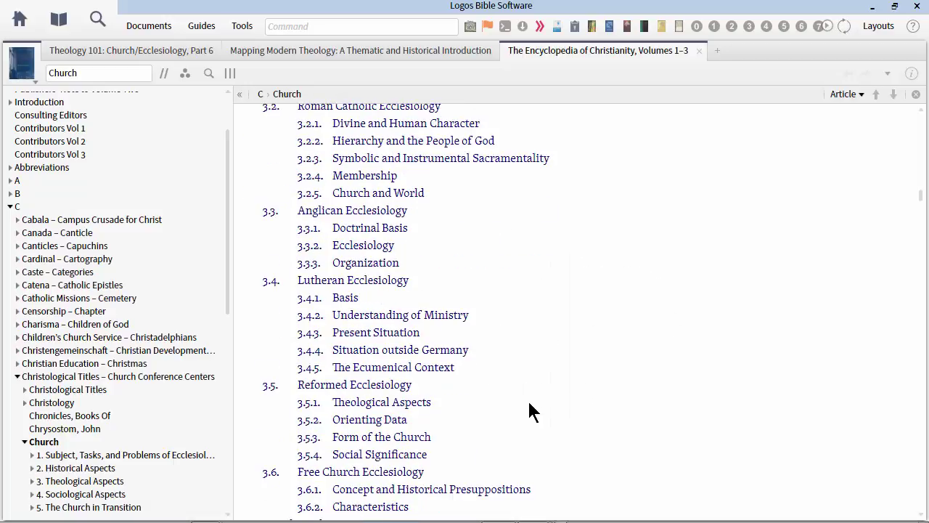
pyautogui.scroll(-2, 529, 405)
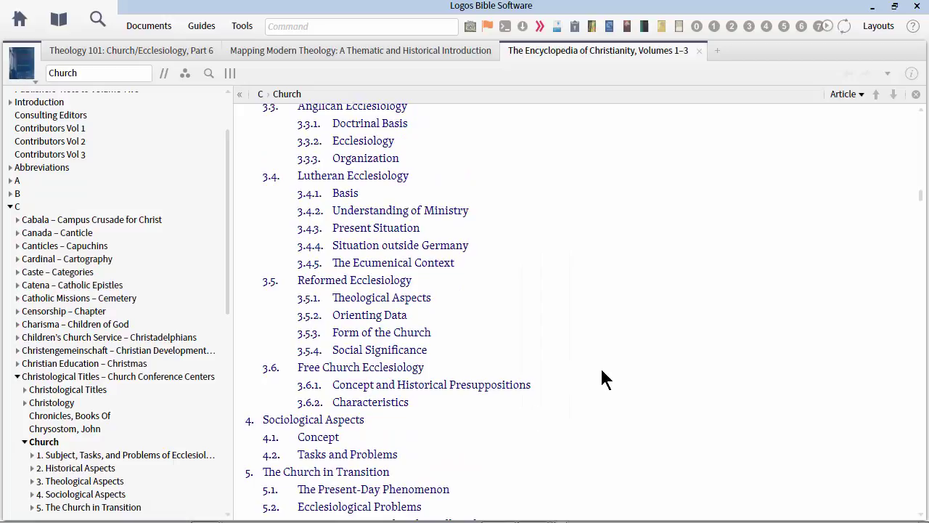
pyautogui.scroll(-1, 601, 368)
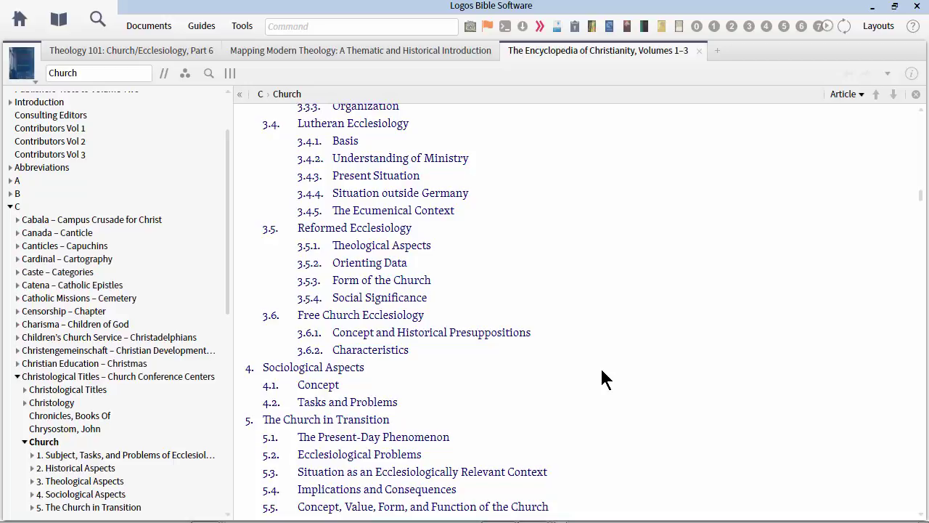
pyautogui.scroll(-1, 601, 377)
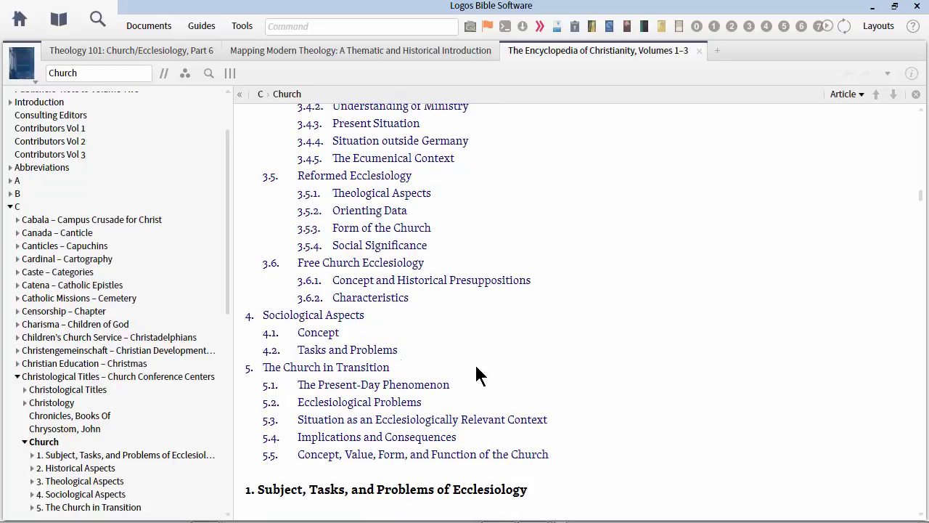
# Read the Church article's sections 1.1, The Church of Faith, and 1.2, The Empirical Church, and close the encyclopedia.
pyautogui.scroll(-6, 688, 427)
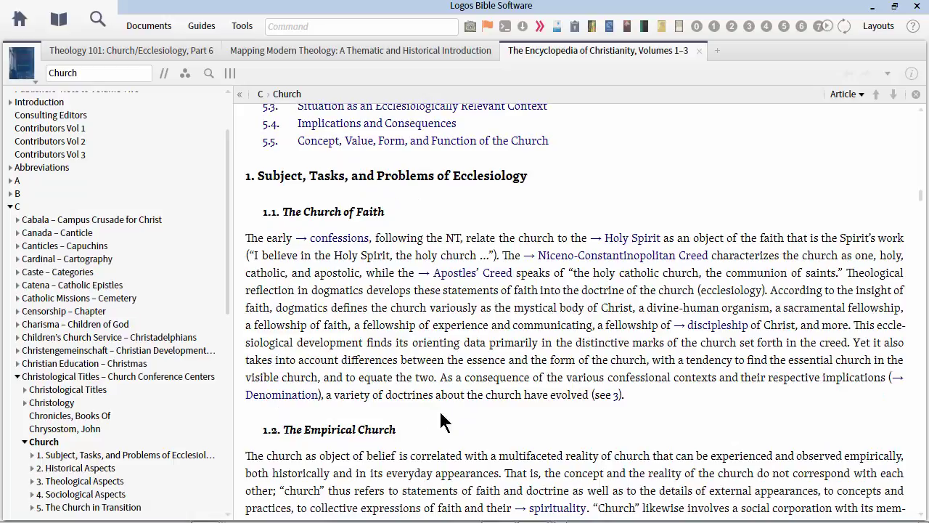
pyautogui.scroll(-3, 480, 415)
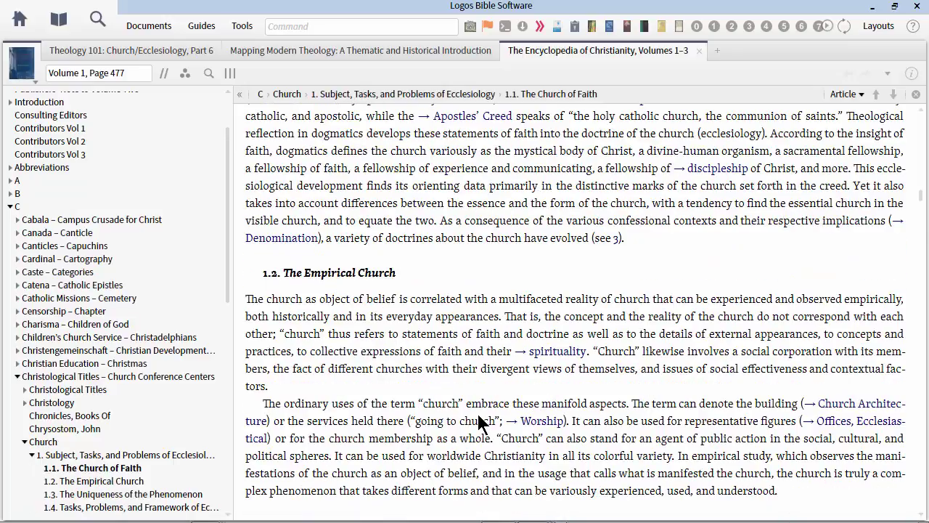
pyautogui.click(697, 51)
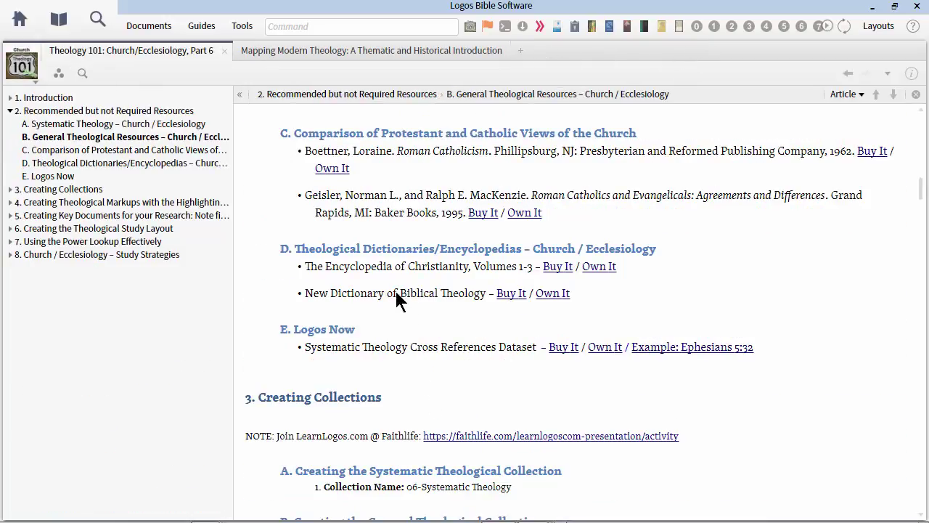
# Open the owned copy of New Dictionary of Biblical Theology and skim its Church article through "The crucial significance of Jesus Christ".
pyautogui.click(554, 294)
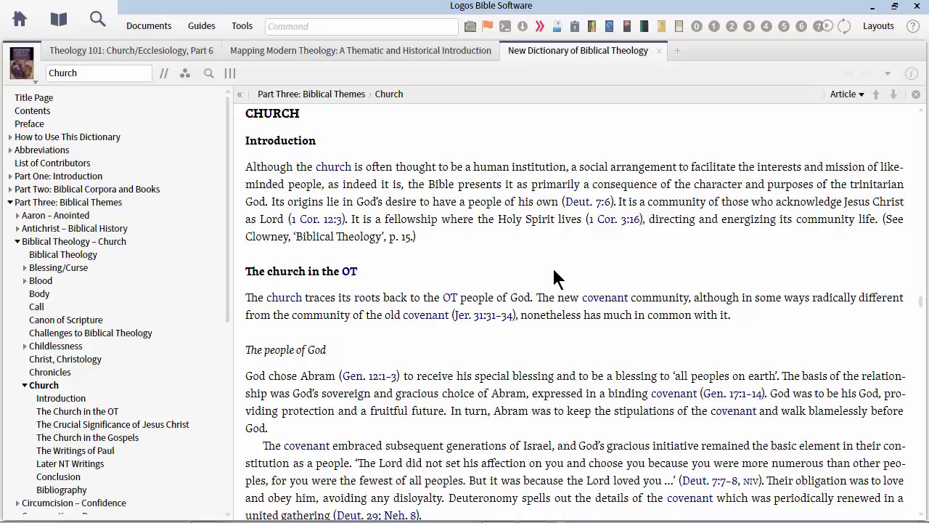
pyautogui.scroll(-1, 572, 378)
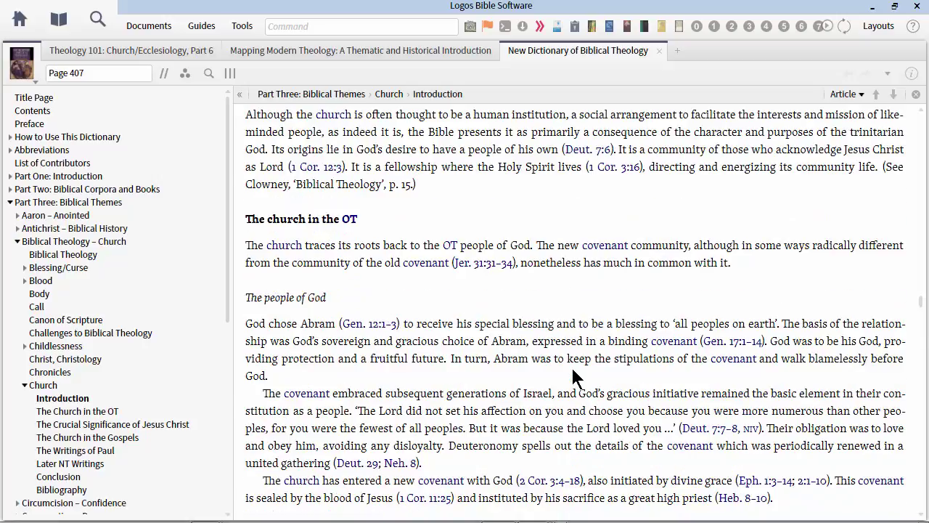
pyautogui.scroll(-2, 572, 383)
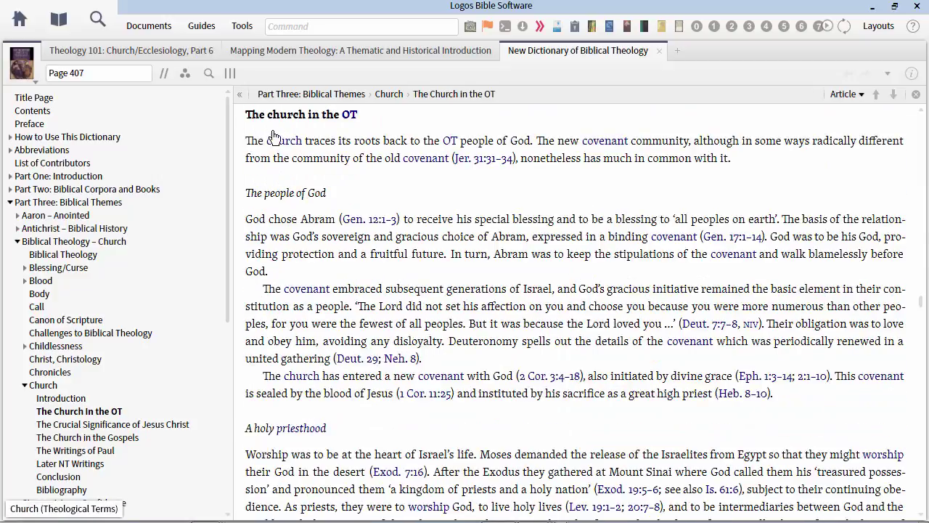
pyautogui.scroll(-4, 444, 267)
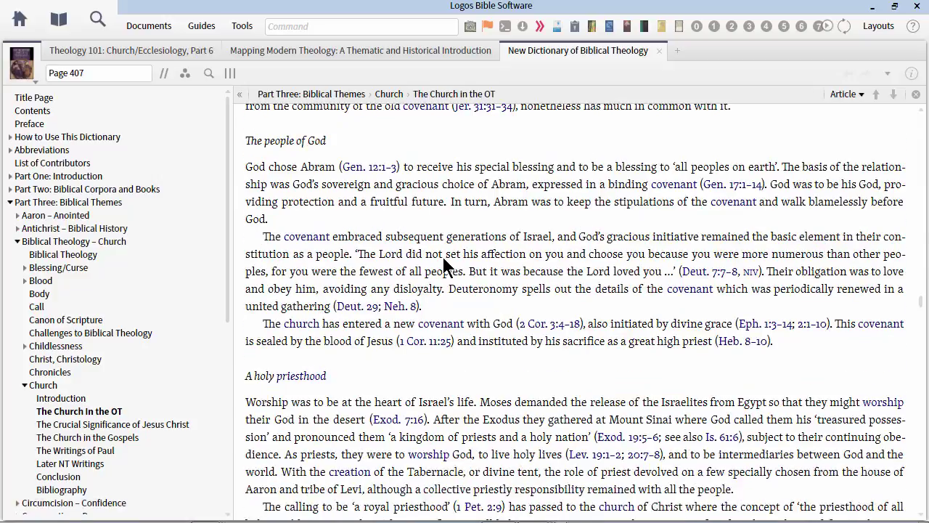
pyautogui.scroll(-13, 444, 265)
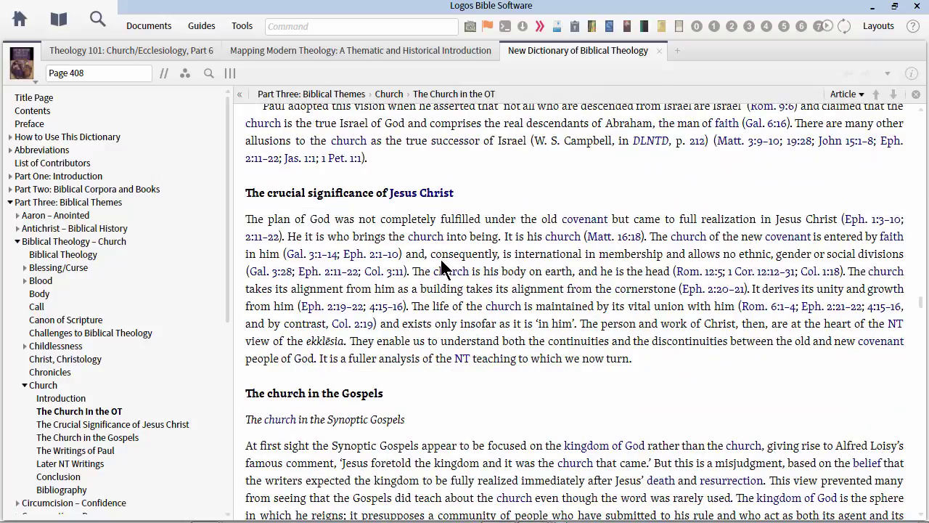
# Skim the Church article from "The church in the Gospels" through Paul's writings, later NT writings and the bibliography, and close the dictionary.
pyautogui.scroll(-4, 441, 263)
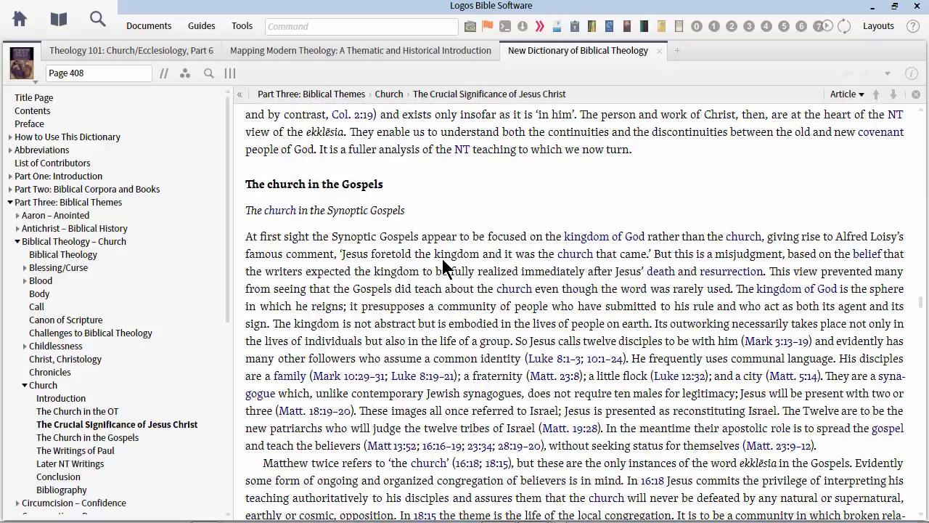
pyautogui.scroll(-10, 415, 288)
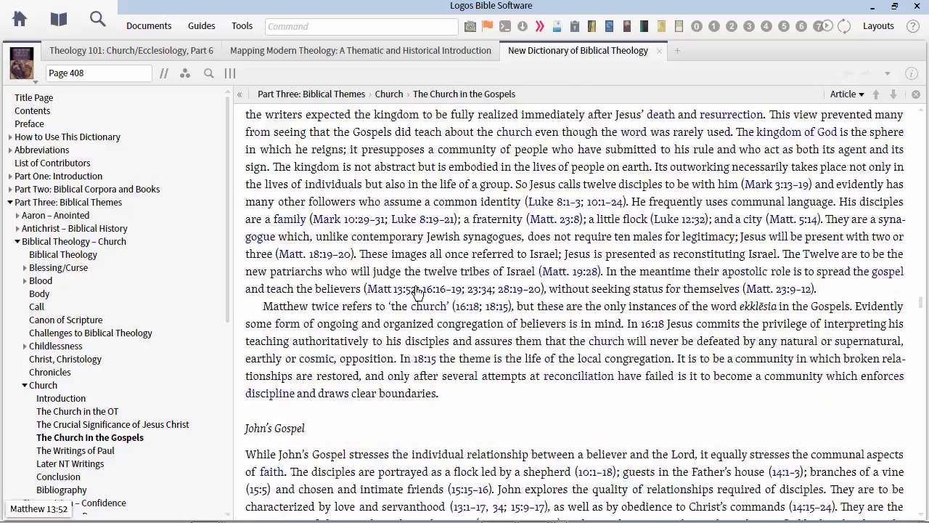
pyautogui.scroll(-10, 417, 294)
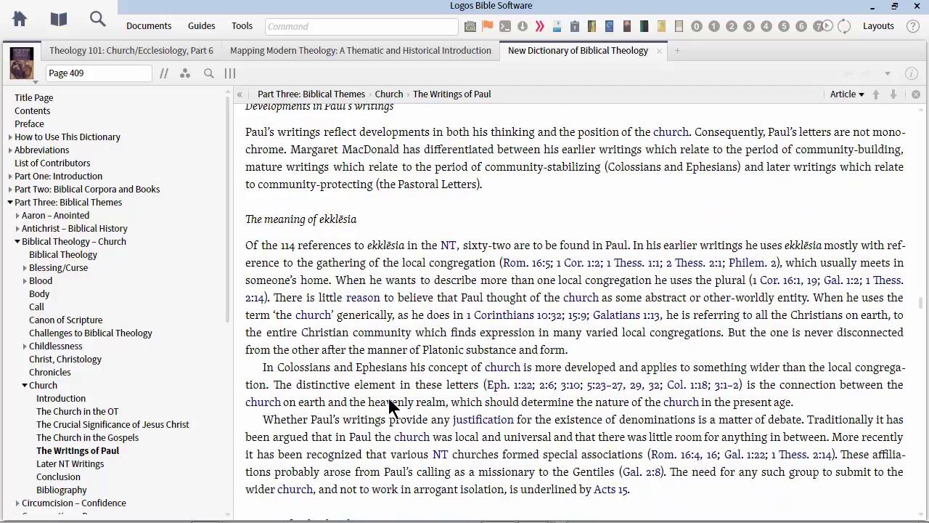
pyautogui.scroll(-10, 389, 404)
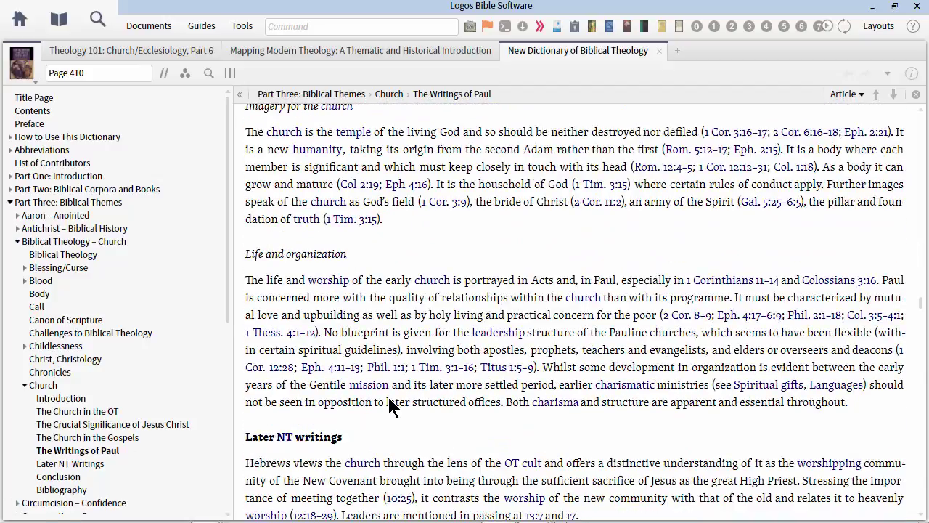
pyautogui.scroll(-3, 389, 399)
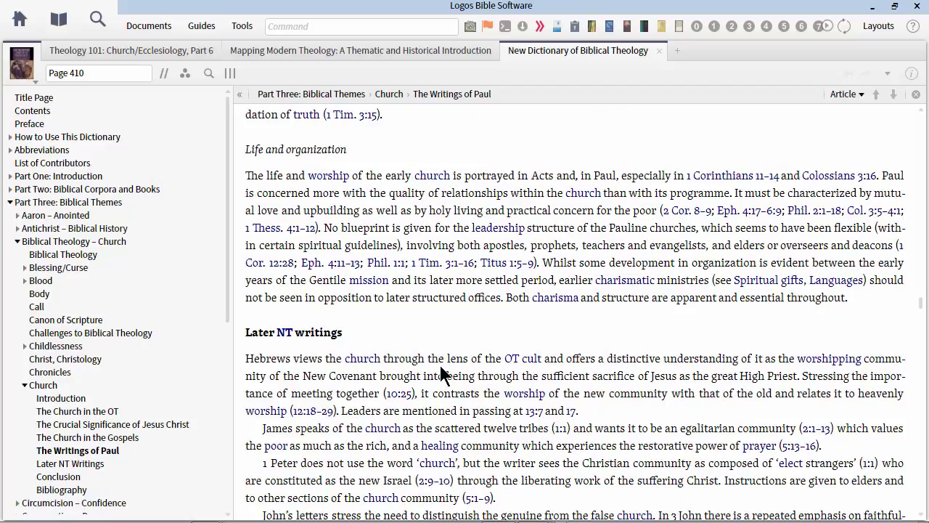
pyautogui.scroll(-10, 441, 374)
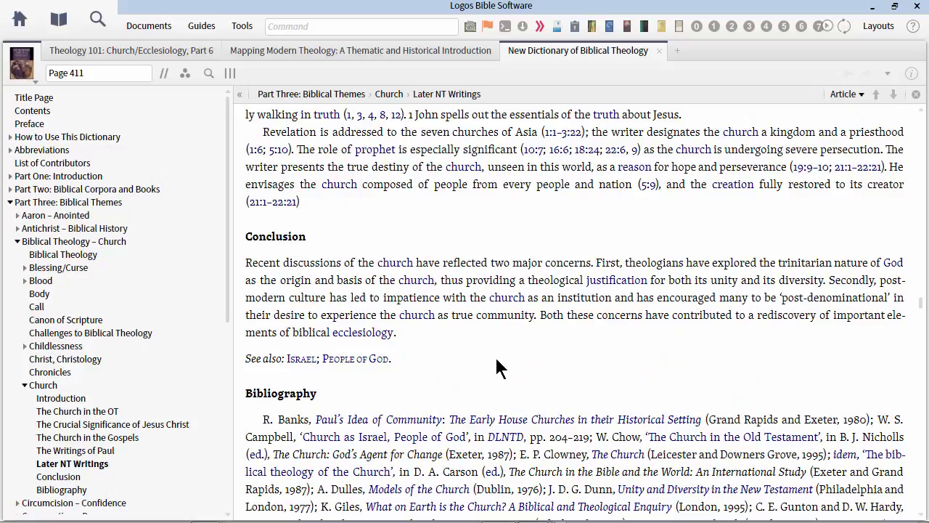
pyautogui.scroll(-3, 508, 356)
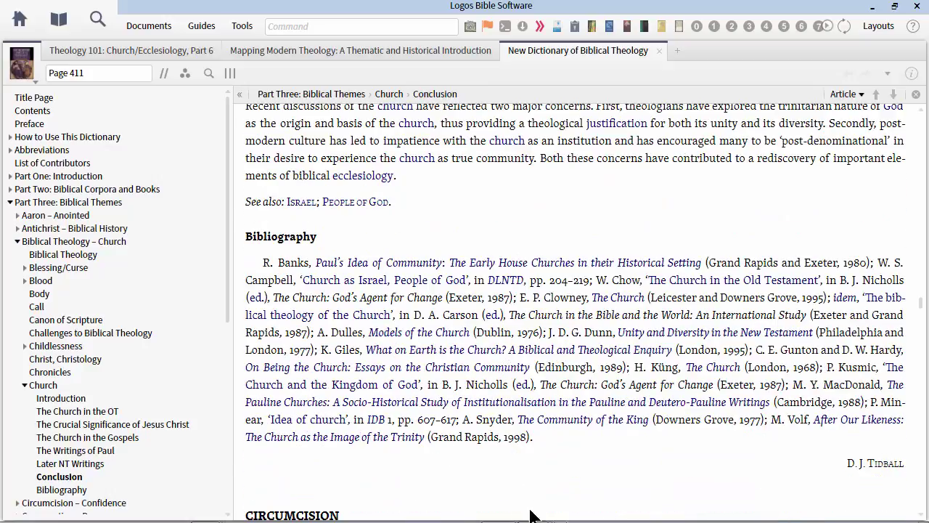
pyautogui.click(658, 51)
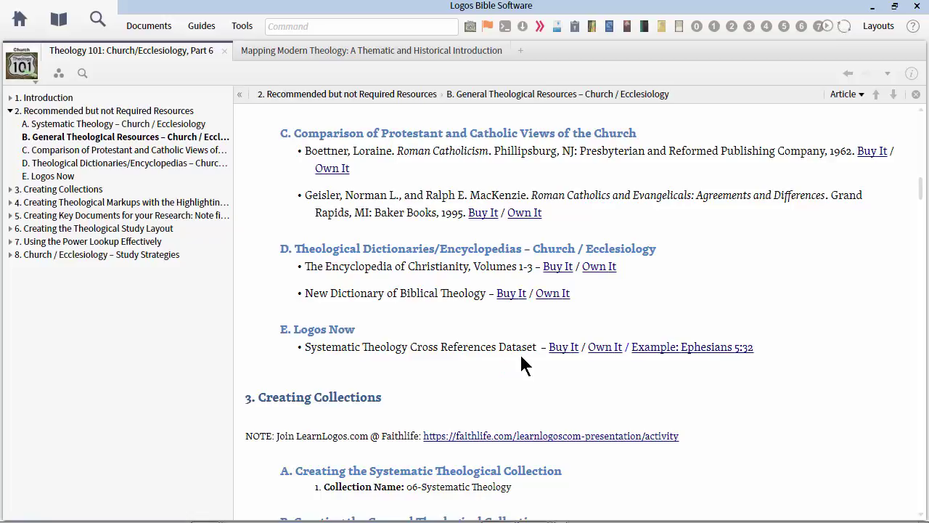
# Open the Ephesians 5:32 example under Logos Now and show the guide's Systematic Theologies section and passage reference.
pyautogui.click(713, 355)
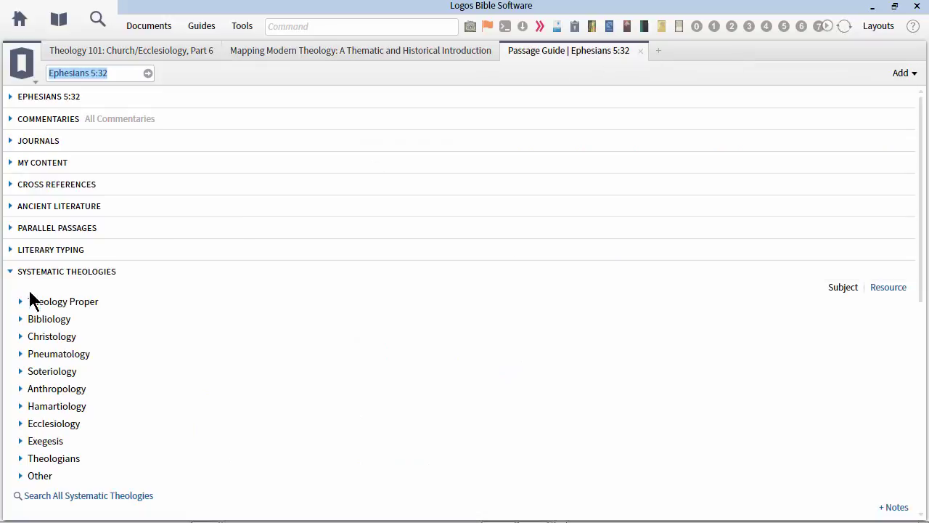
pyautogui.click(79, 275)
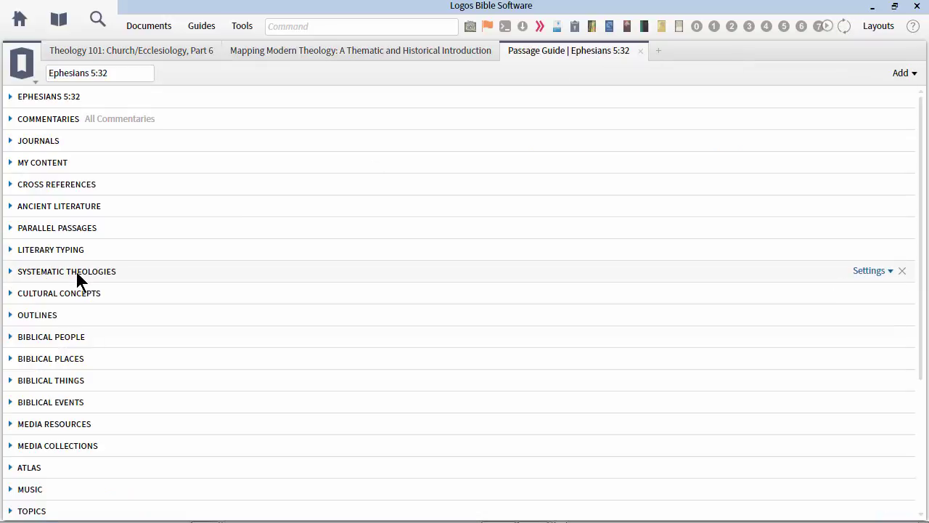
pyautogui.click(11, 274)
pyautogui.click(124, 75)
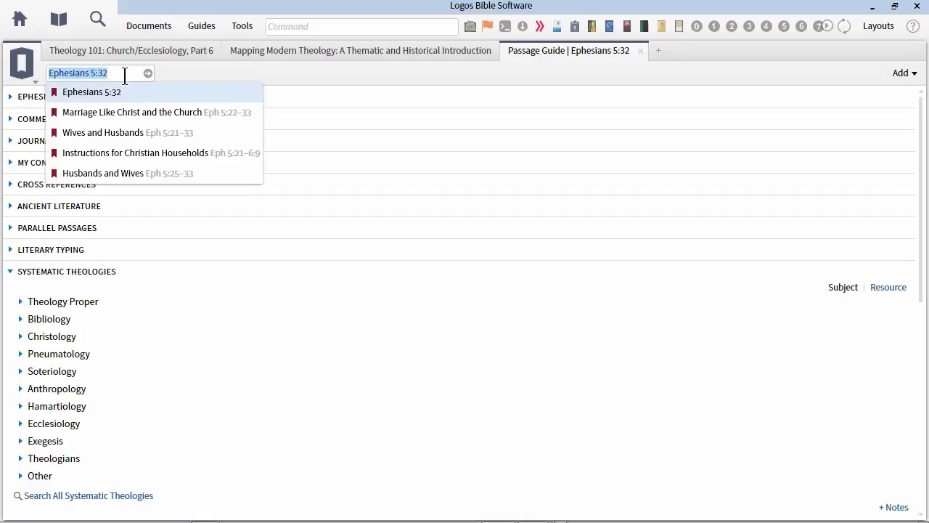
pyautogui.click(114, 84)
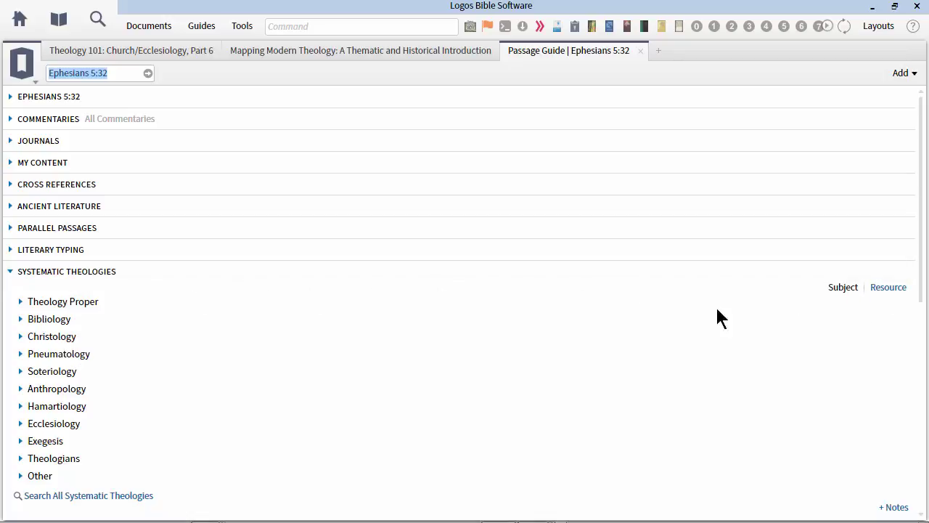
# Expand Ecclesiology under Systematic Theologies and examine its entries grouped by denomination, from Baptist through Reformed.
pyautogui.moveTo(45, 305)
pyautogui.click(44, 425)
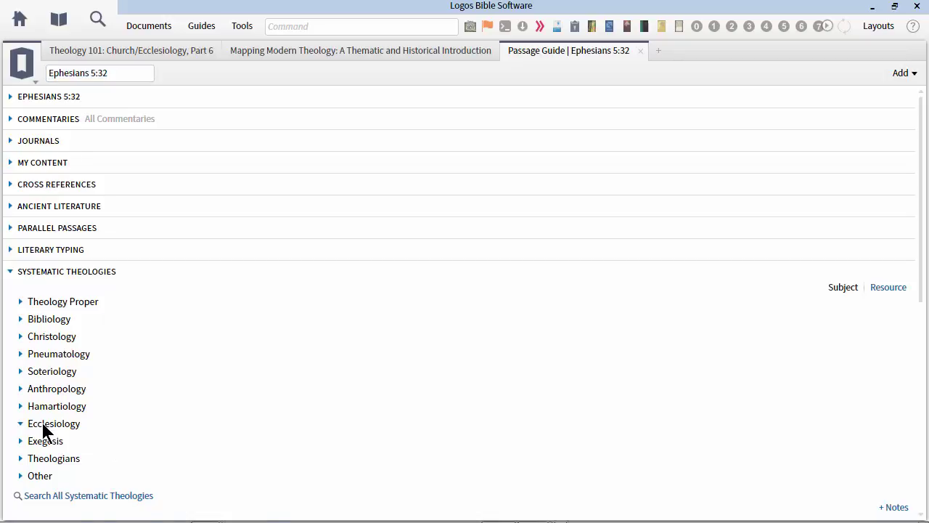
pyautogui.scroll(-3, 254, 401)
pyautogui.scroll(-2, 253, 401)
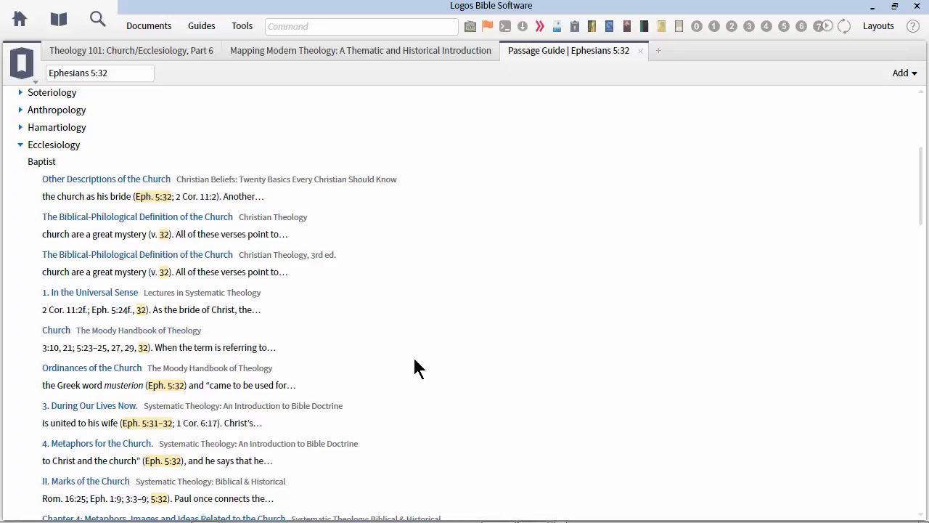
pyautogui.scroll(-2, 414, 359)
pyautogui.scroll(-8, 413, 367)
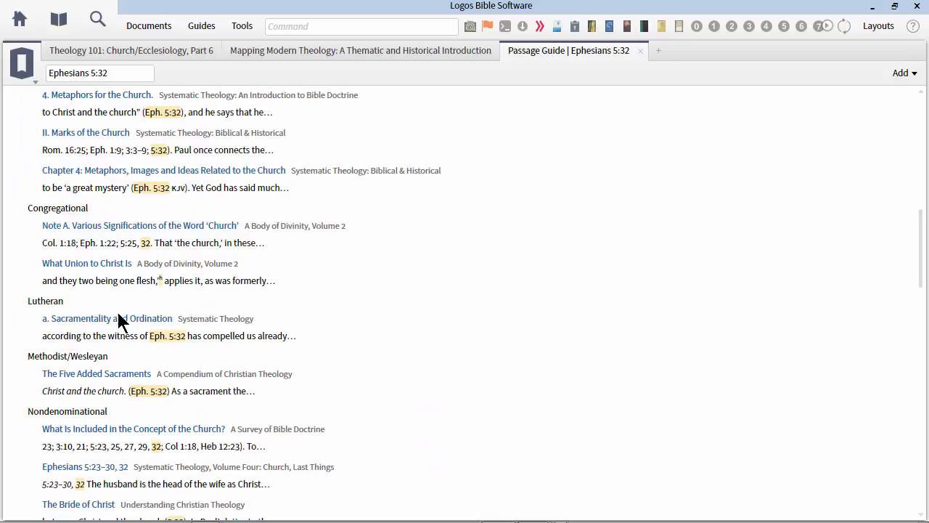
pyautogui.scroll(-4, 373, 387)
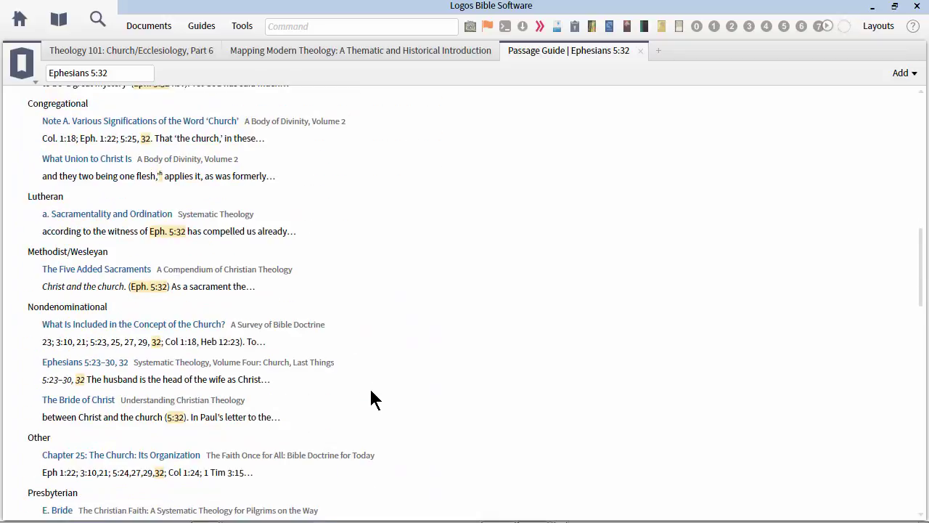
pyautogui.scroll(-5, 441, 439)
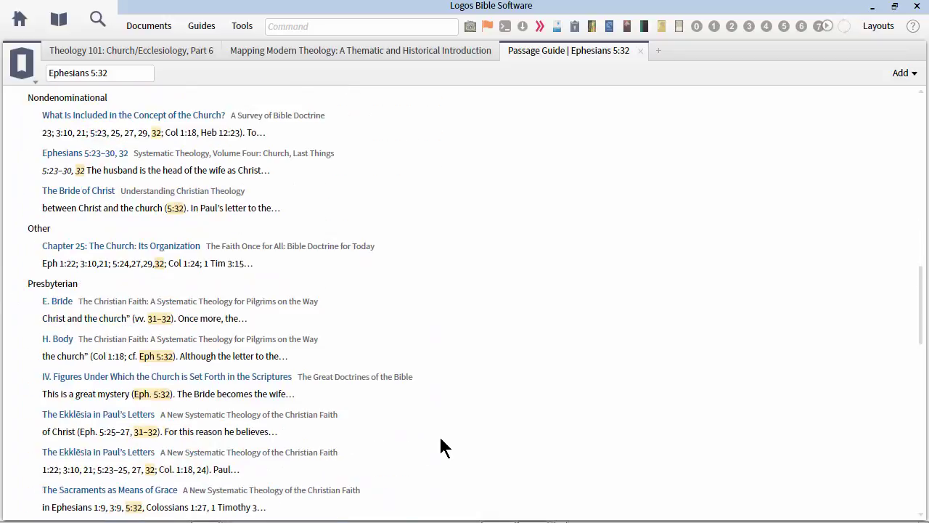
pyautogui.scroll(-3, 516, 421)
pyautogui.scroll(-15, 516, 427)
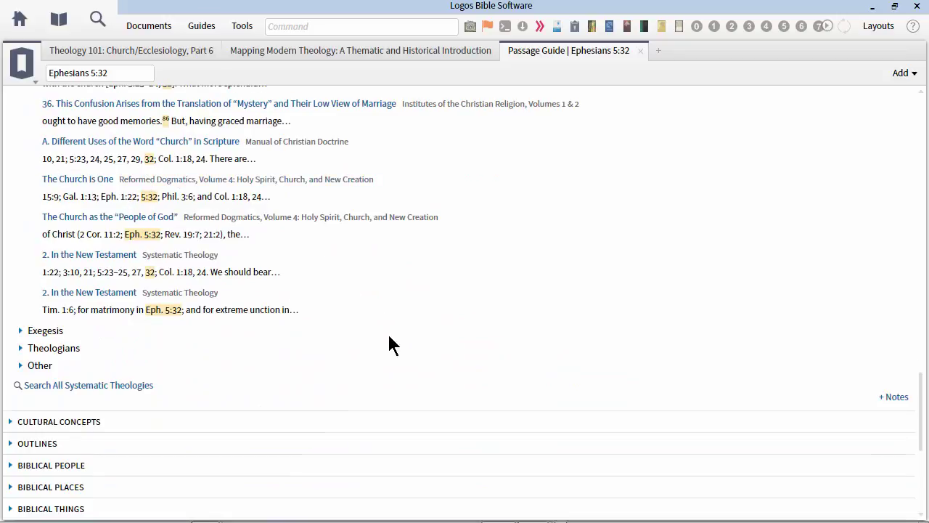
# Review the Ecclesiology entries from Reformed back to Baptist, collapse the Ecclesiology group and close the Passage Guide.
pyautogui.scroll(6, 385, 341)
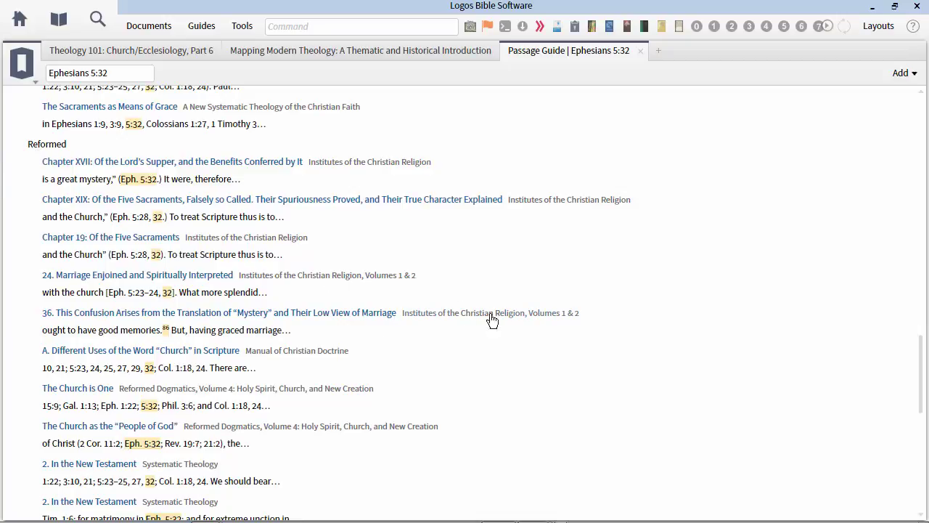
pyautogui.scroll(20, 492, 320)
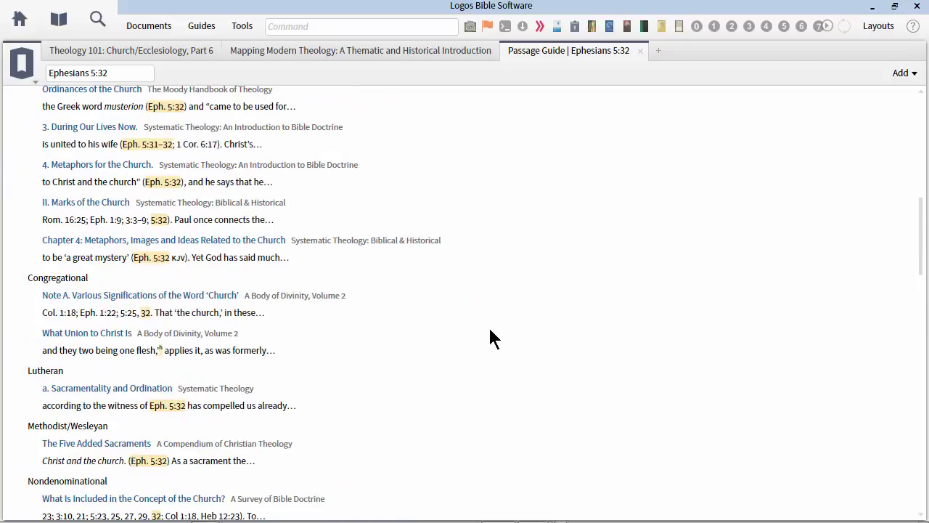
pyautogui.scroll(12, 492, 336)
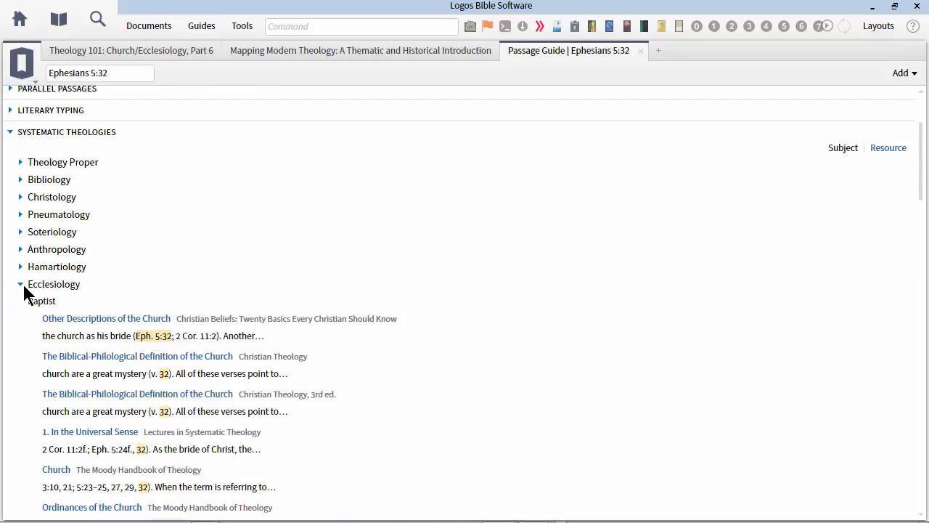
pyautogui.click(20, 284)
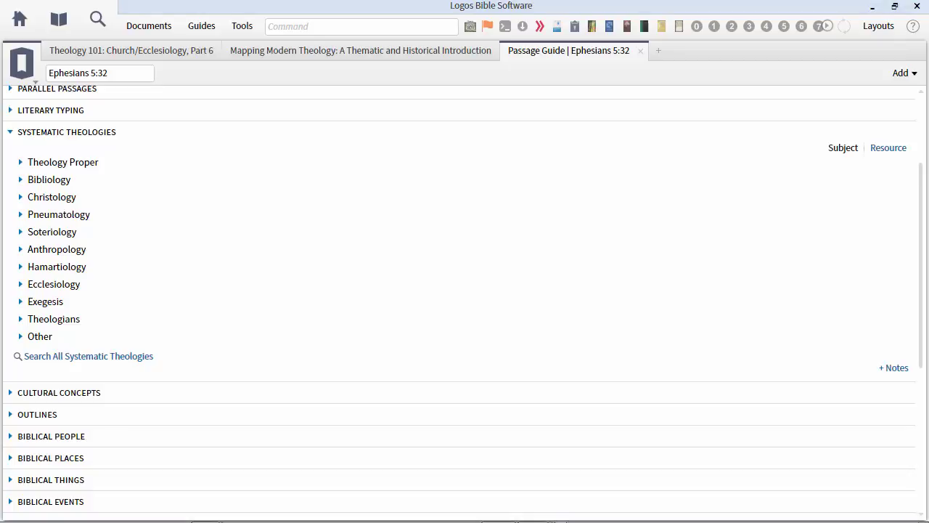
pyautogui.click(640, 51)
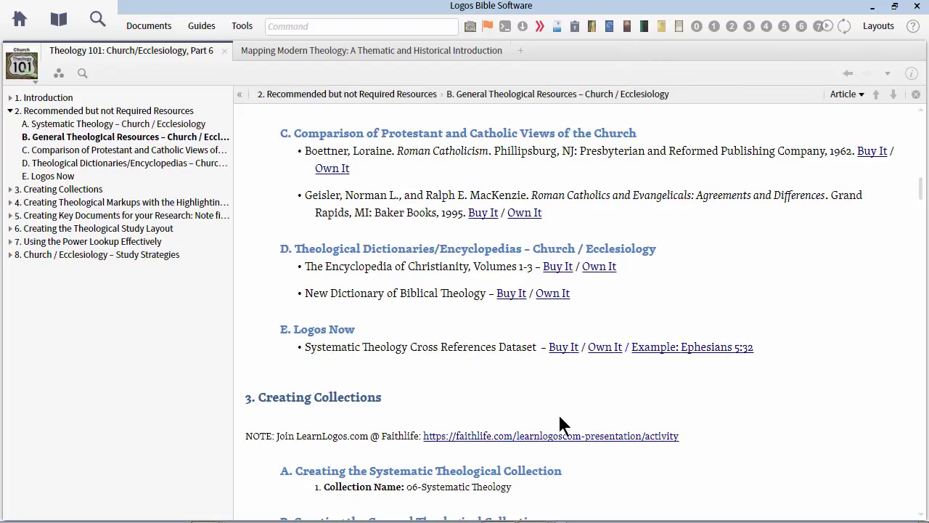
# Open the Faithlife link under Creating Collections, find the group by searching for learnlogos.com, and start a new post there.
pyautogui.scroll(-3, 558, 424)
pyautogui.scroll(-3, 554, 426)
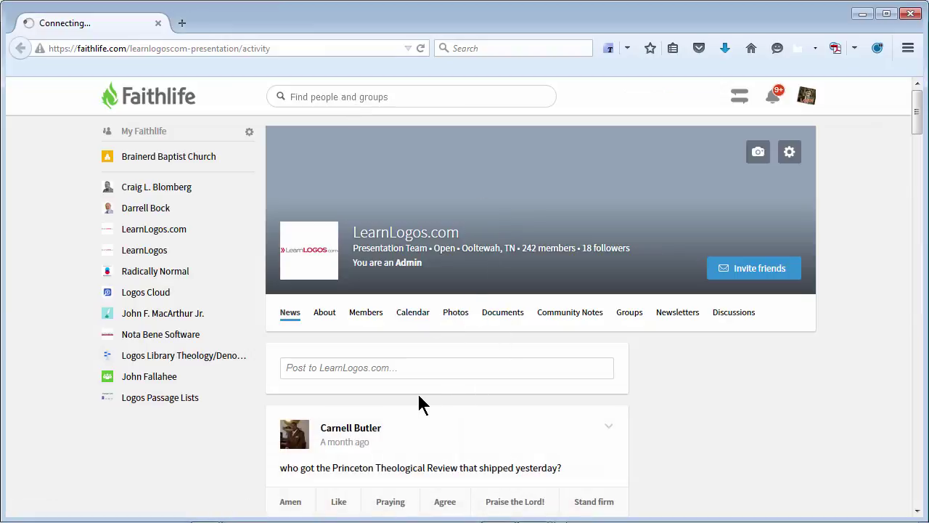
pyautogui.click(296, 97)
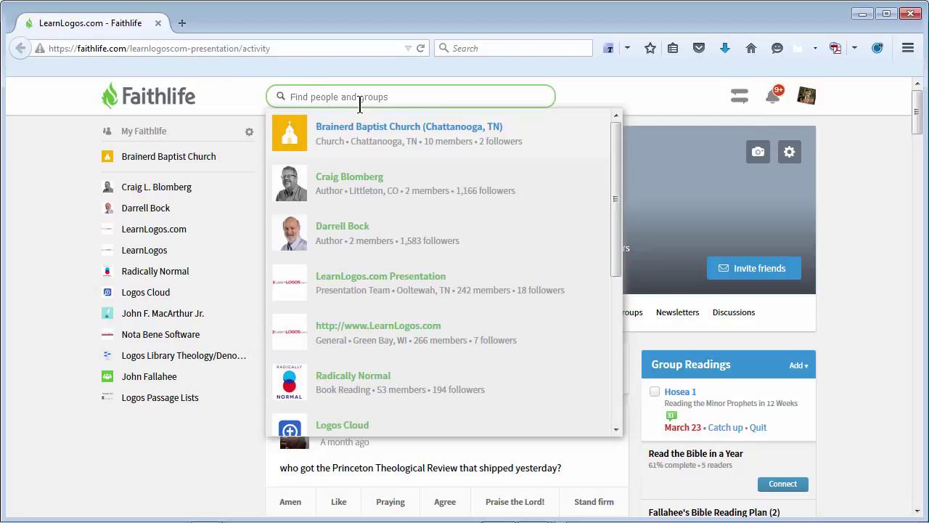
pyautogui.write('learnlogos.com')
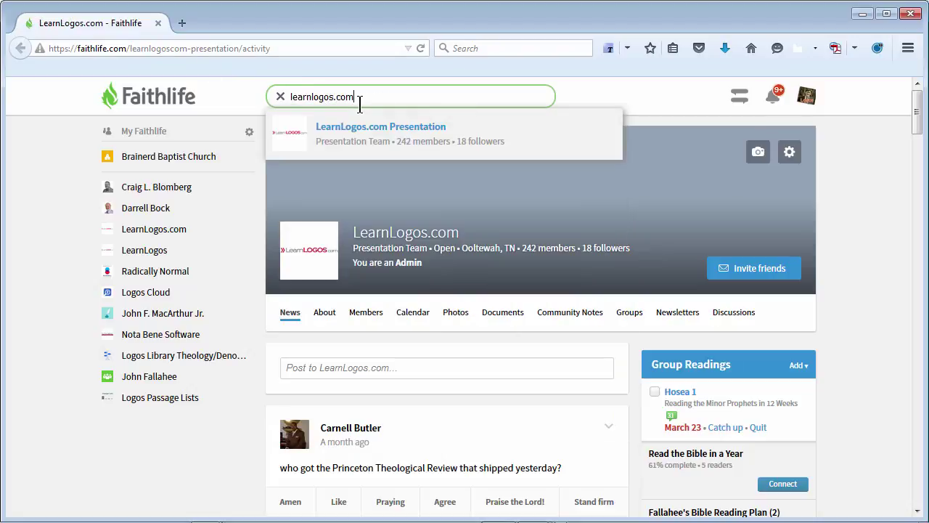
pyautogui.click(401, 134)
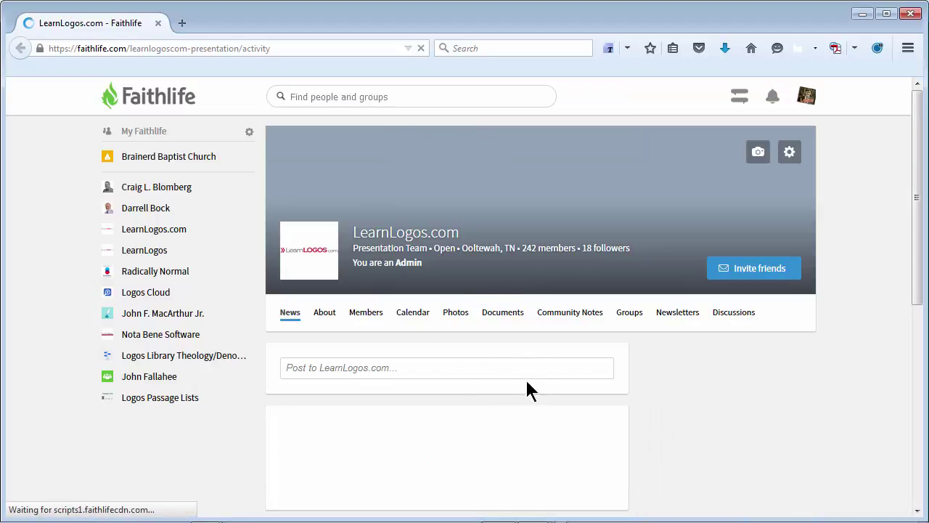
pyautogui.click(347, 368)
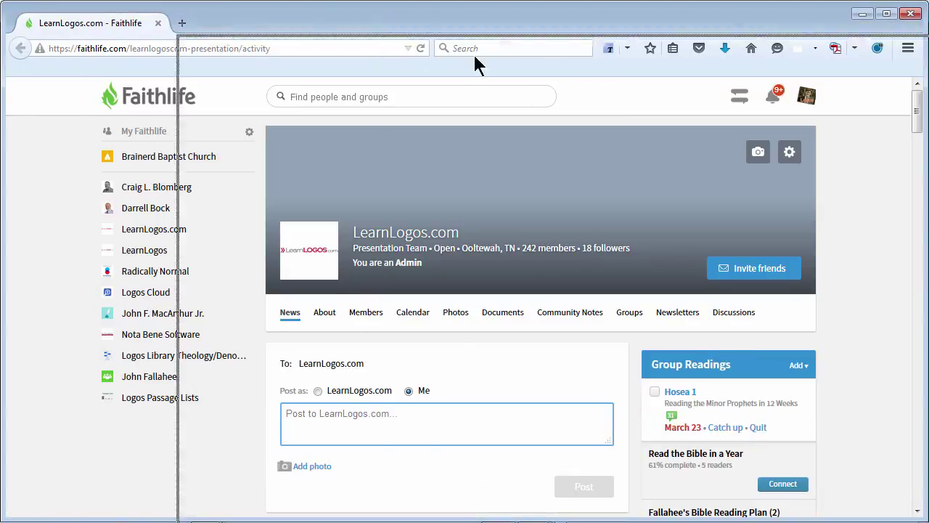
pyautogui.hotkey('alt', 'Tab')
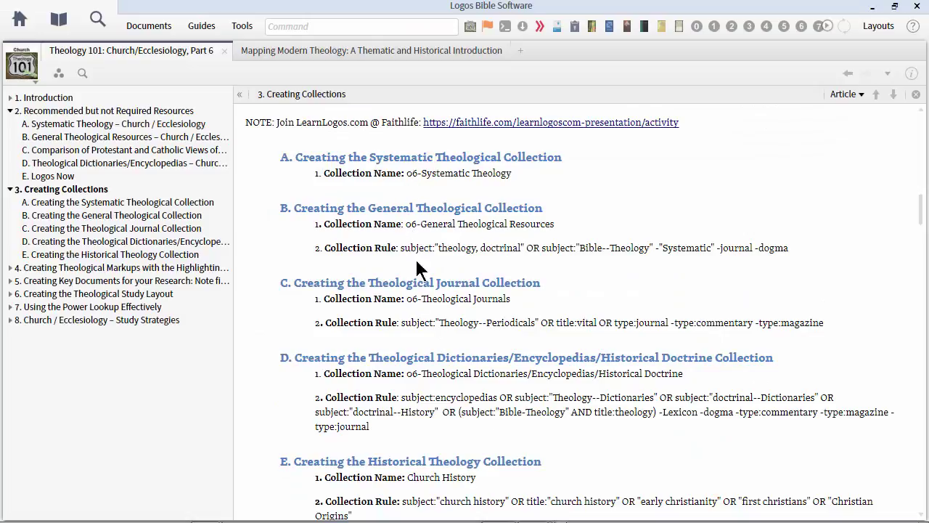
# Highlight the name 06-Systematic Theology in the course document, open that collection in the Collections tool and select its matching rule.
pyautogui.moveTo(406, 173); pyautogui.dragTo(512, 174)
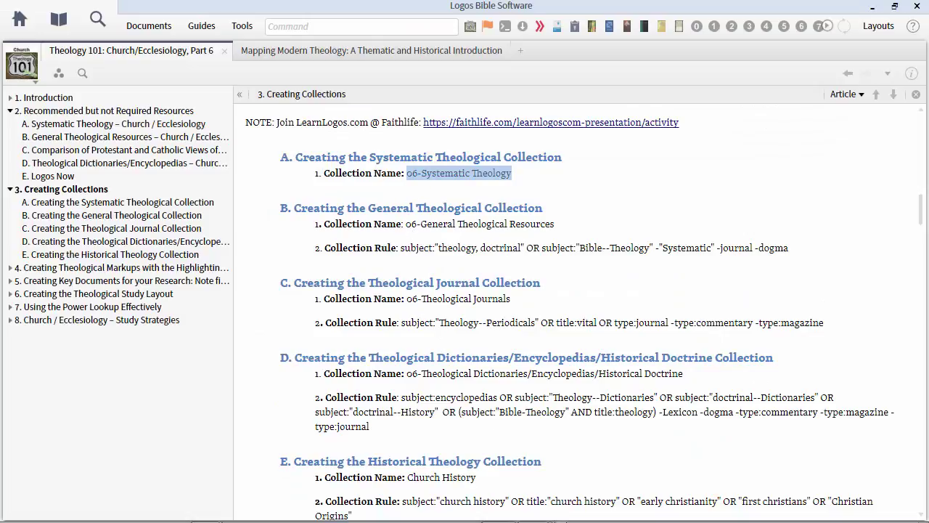
pyautogui.click(240, 27)
pyautogui.click(268, 73)
pyautogui.click(88, 73)
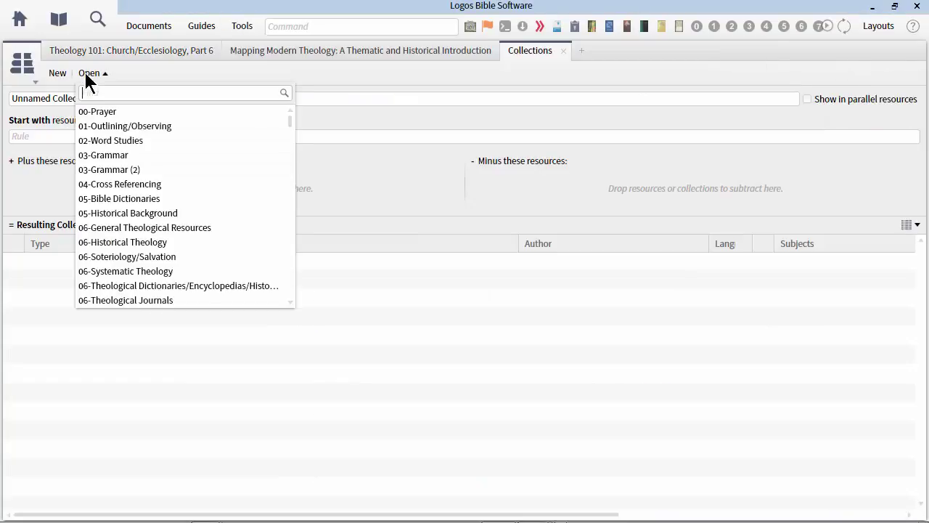
pyautogui.click(125, 269)
pyautogui.moveTo(254, 138); pyautogui.dragTo(7, 135)
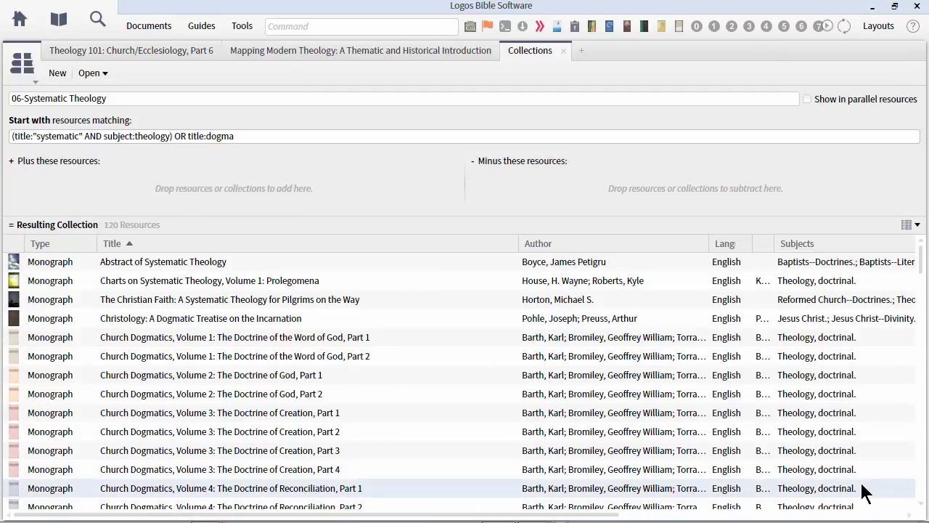
# Switch to the LearnLogos.com group on Faithlife and highlight the collection name 06-Systematic Theology and its rule in the newest post.
pyautogui.moveTo(866, 492)
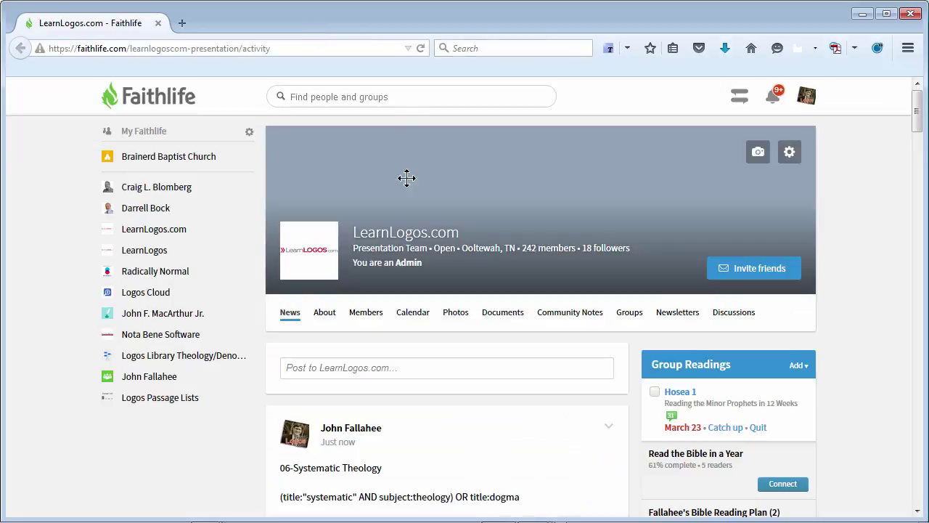
pyautogui.scroll(-3, 414, 483)
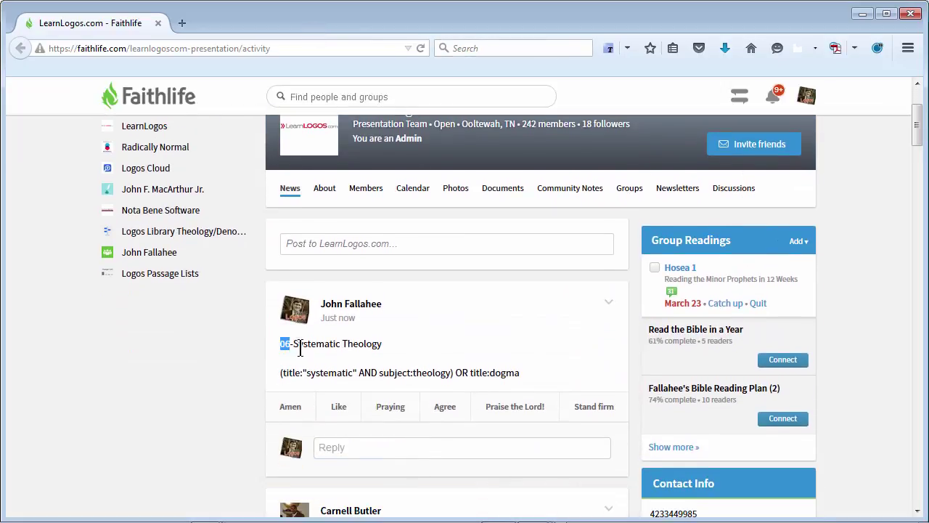
pyautogui.moveTo(300, 349); pyautogui.dragTo(411, 356)
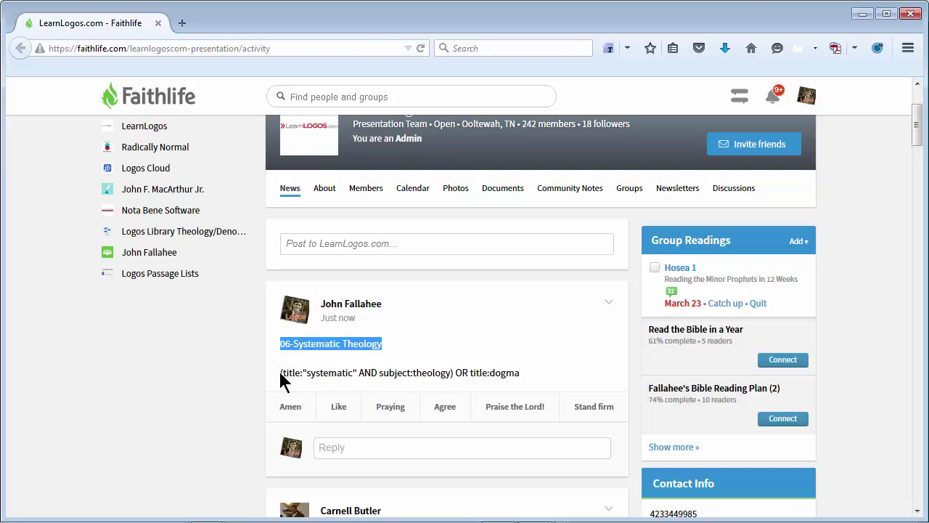
pyautogui.moveTo(281, 373); pyautogui.dragTo(550, 395)
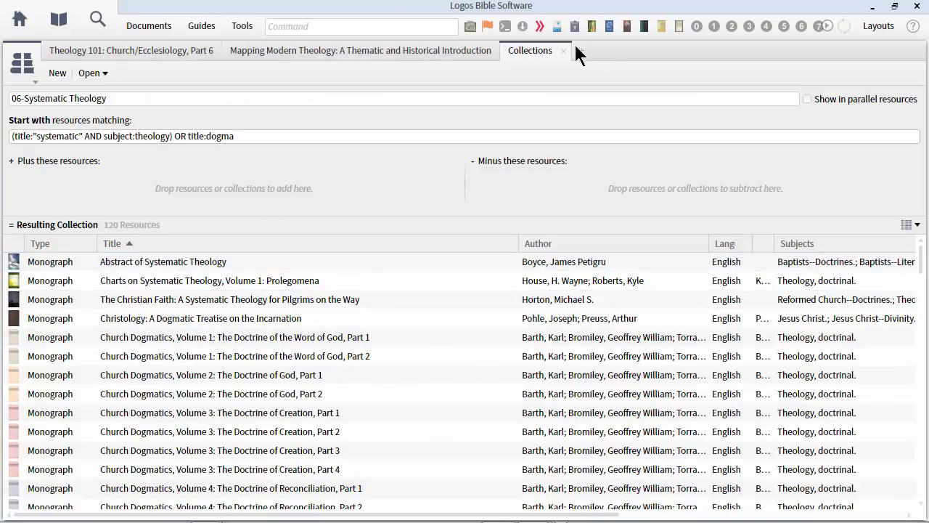
# Return to the Collections tool in Logos and point out the name and matching rule fields of the 06-Systematic Theology collection.
pyautogui.click(245, 25)
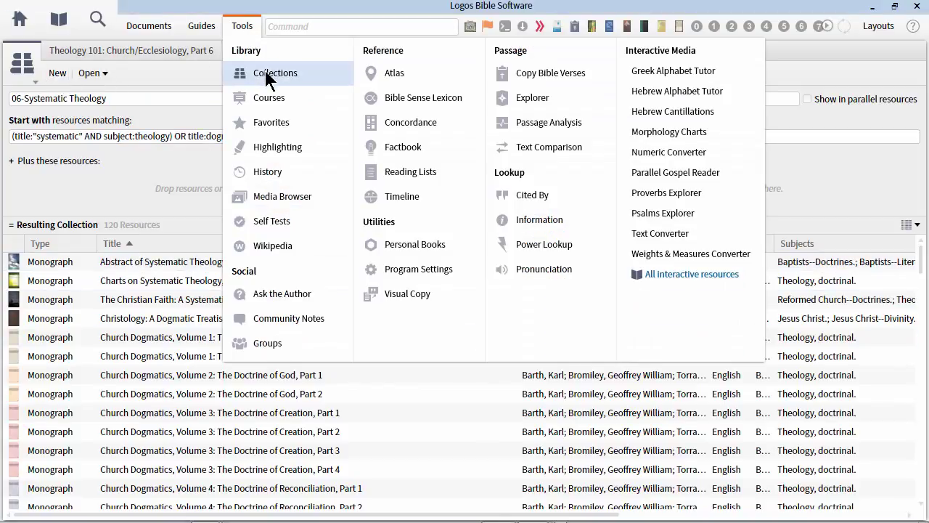
pyautogui.click(267, 70)
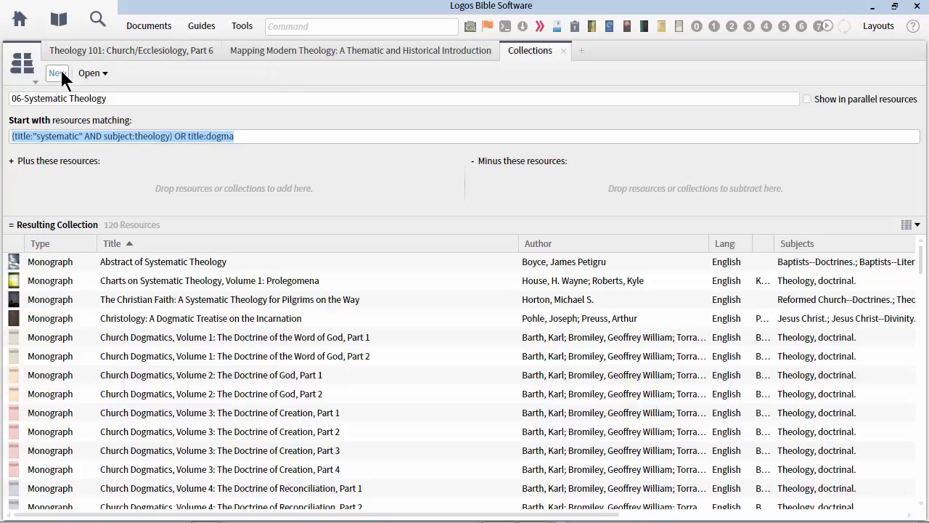
pyautogui.click(142, 98)
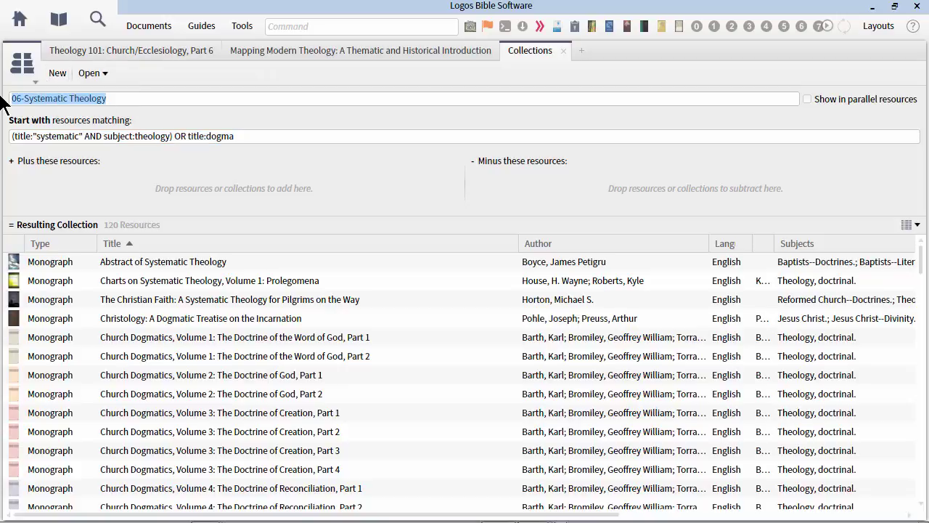
pyautogui.click(290, 139)
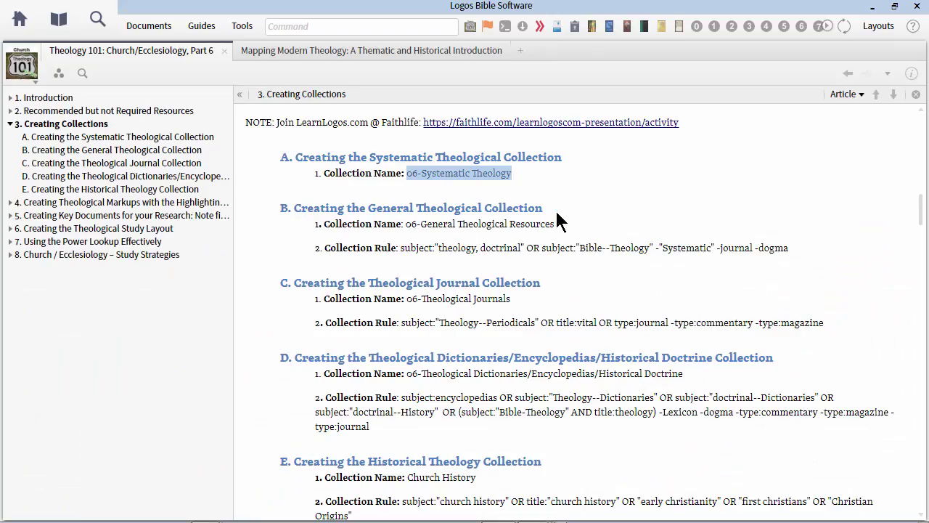
# Highlight the name 06-General Theological Resources and its collection rule in section B of Creating Collections, and clear the selection.
pyautogui.moveTo(405, 226); pyautogui.dragTo(577, 232)
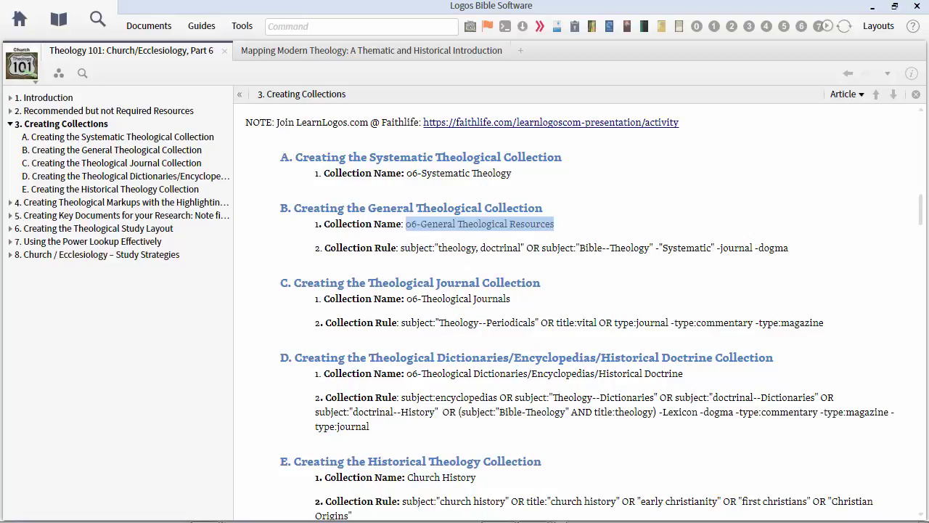
pyautogui.moveTo(397, 249); pyautogui.dragTo(804, 251)
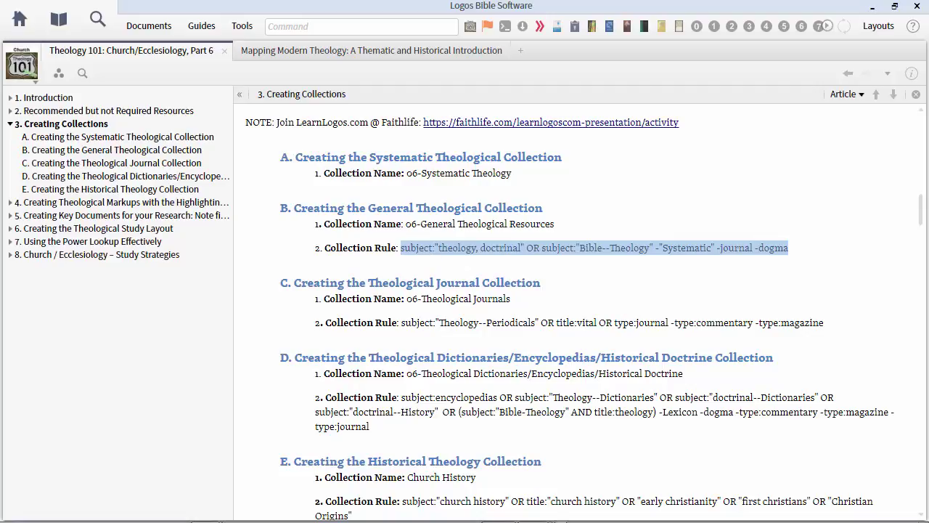
pyautogui.click(529, 292)
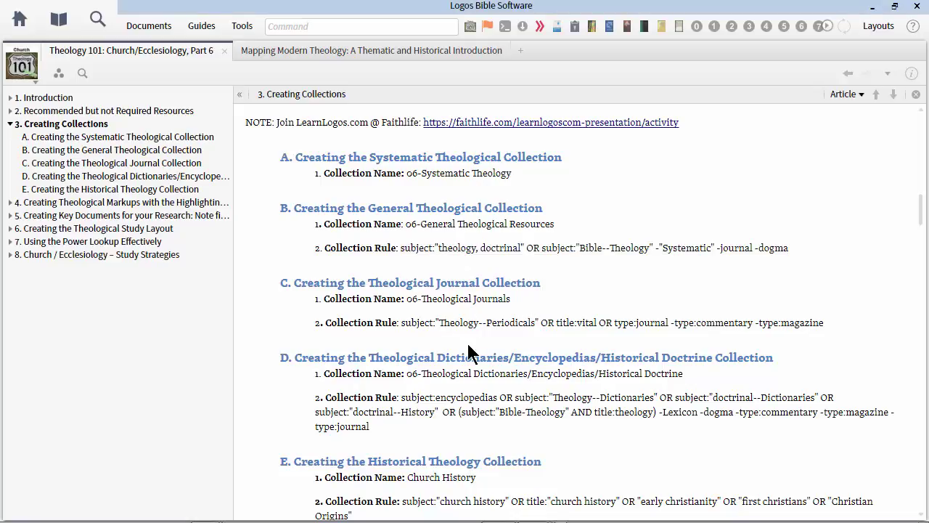
# Close the book Mapping Modern Theology and dock the Theology 101 course document in the right half of the workspace.
pyautogui.scroll(-3, 469, 353)
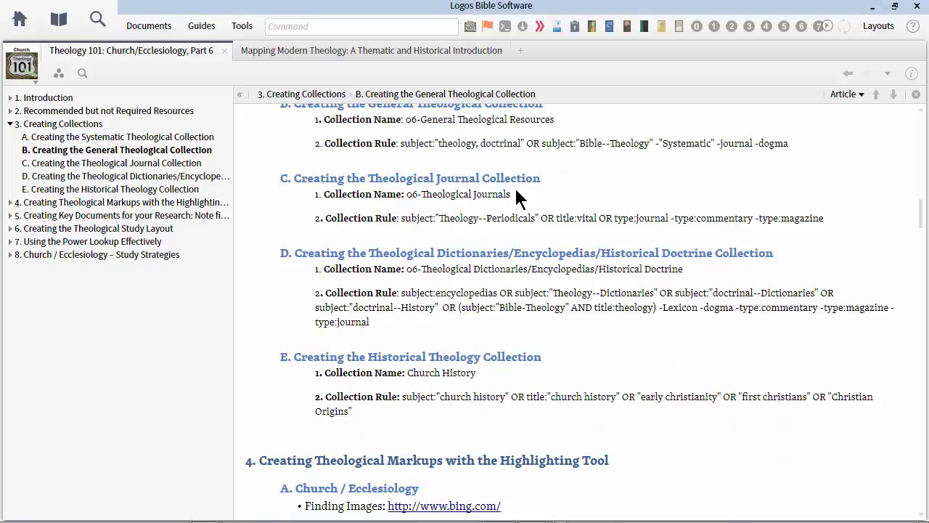
pyautogui.scroll(-9, 635, 328)
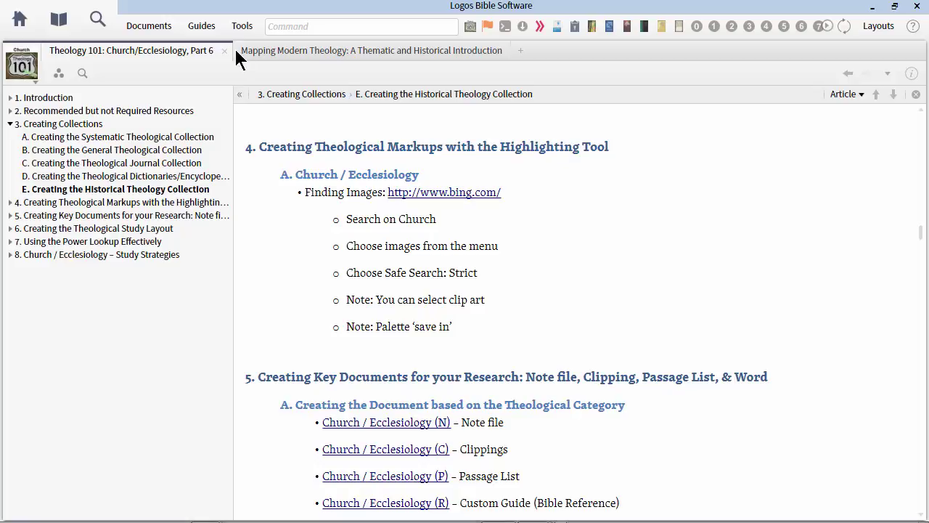
pyautogui.moveTo(167, 58); pyautogui.dragTo(124, 56)
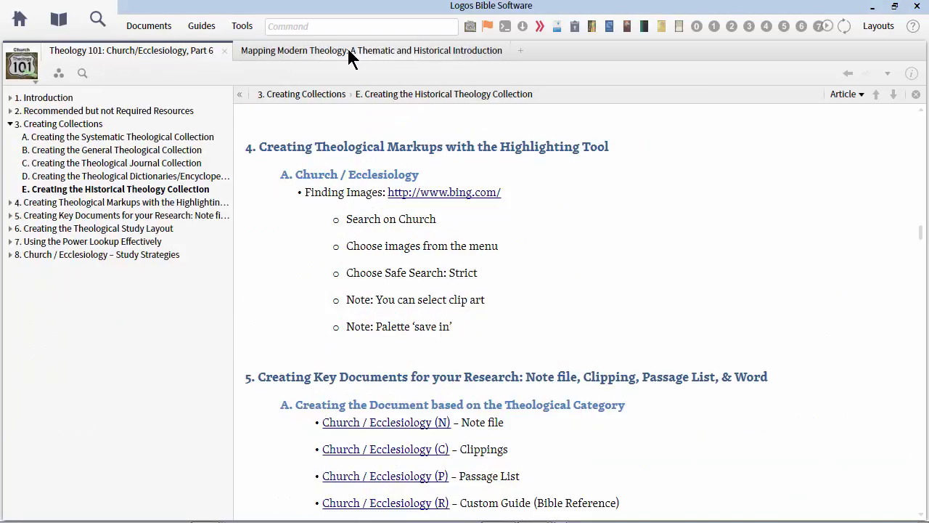
pyautogui.click(319, 52)
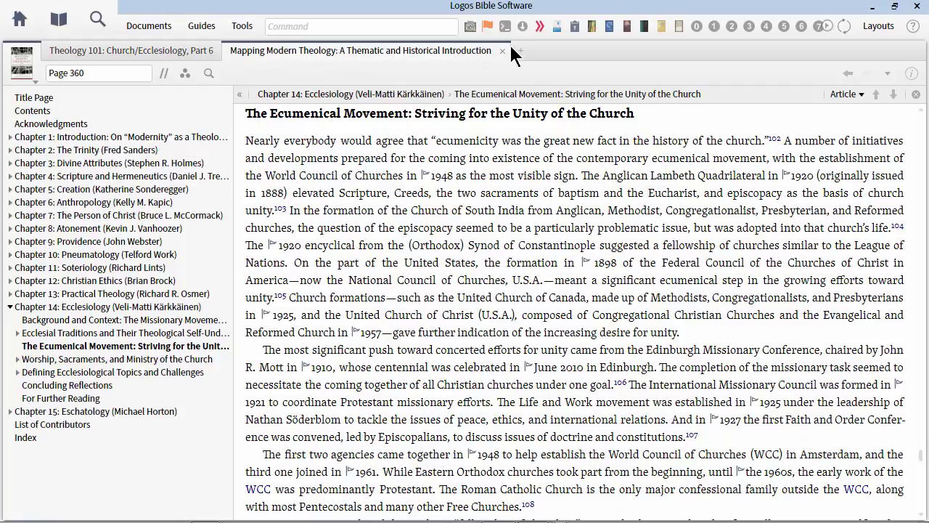
pyautogui.click(503, 51)
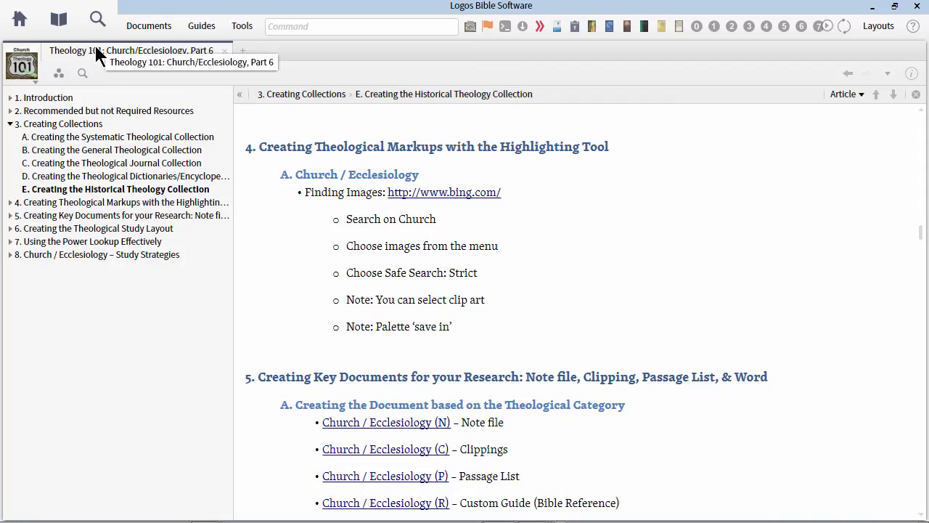
pyautogui.moveTo(98, 54); pyautogui.dragTo(230, 68)
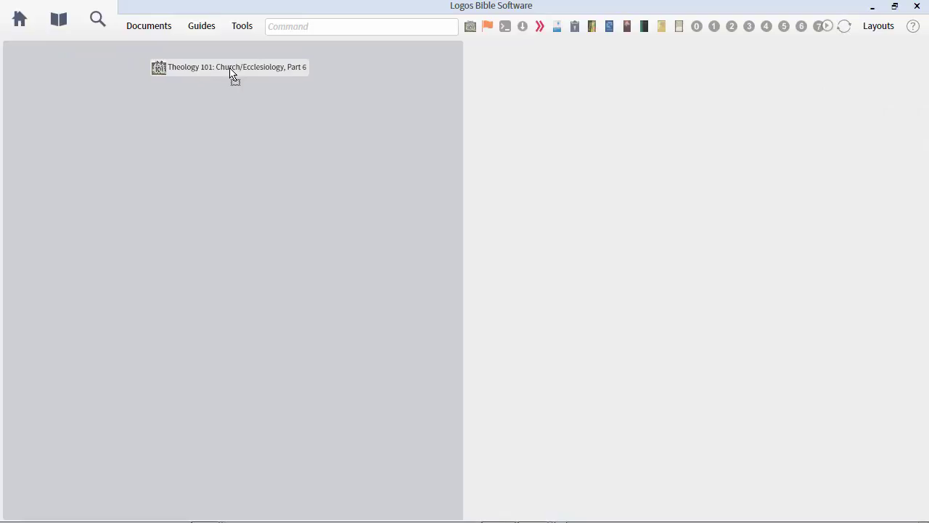
pyautogui.moveTo(230, 72); pyautogui.dragTo(795, 180)
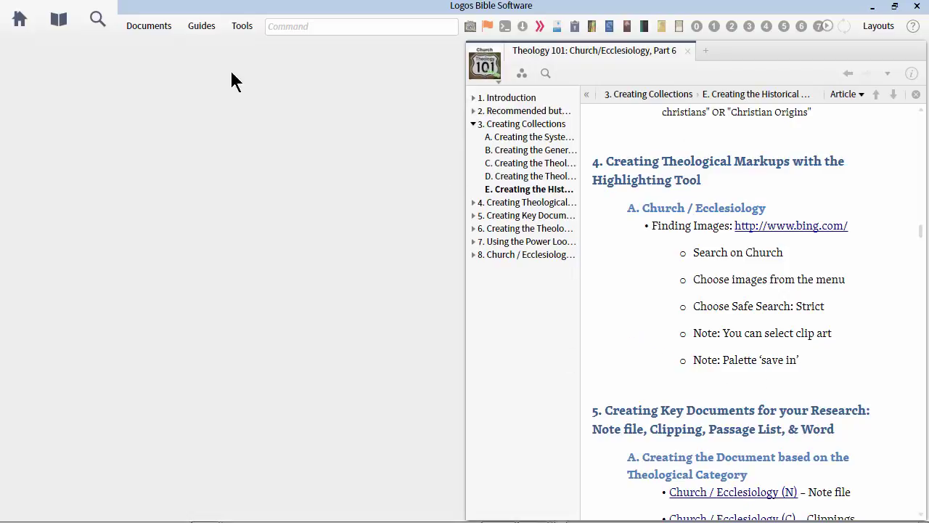
# Open the Highlighting tool, collapse the Ecclesiology palette and expand the Theology palette to show all its styles.
pyautogui.click(242, 29)
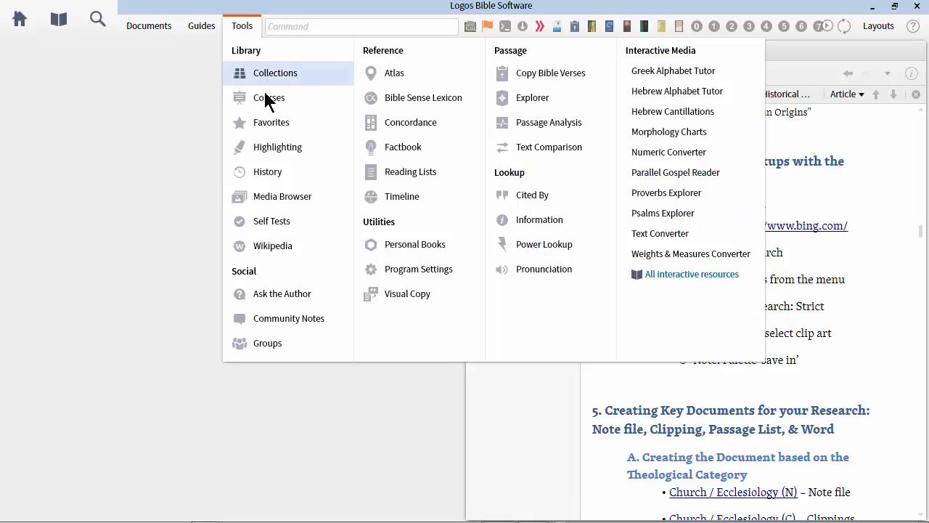
pyautogui.click(277, 152)
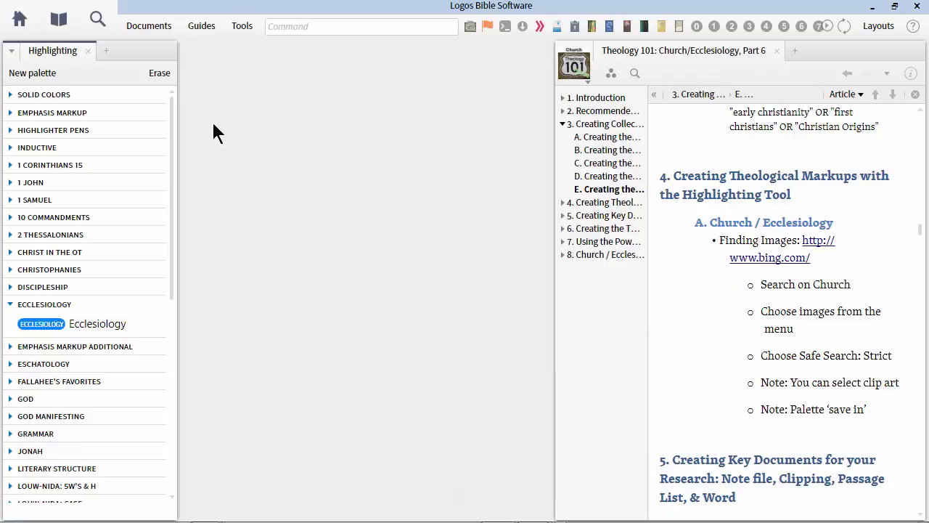
pyautogui.click(37, 305)
pyautogui.moveTo(171, 190); pyautogui.dragTo(177, 404)
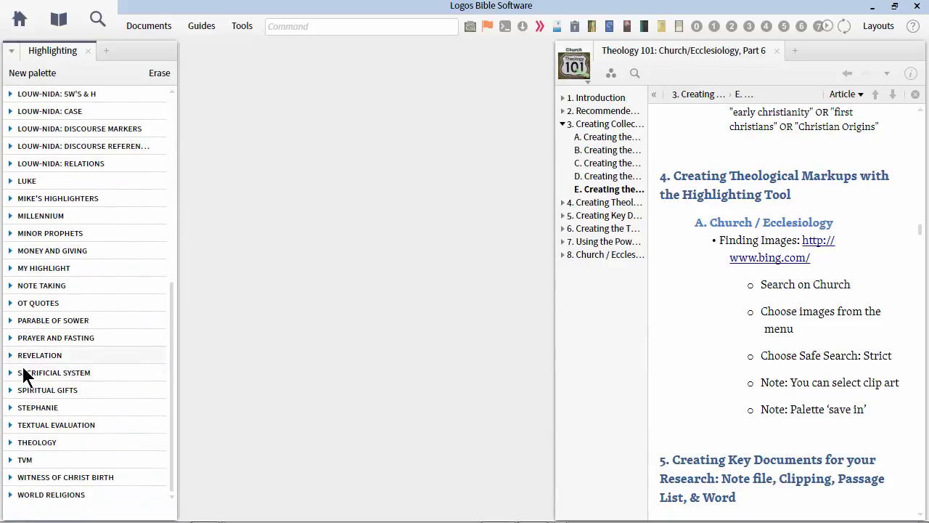
pyautogui.click(12, 442)
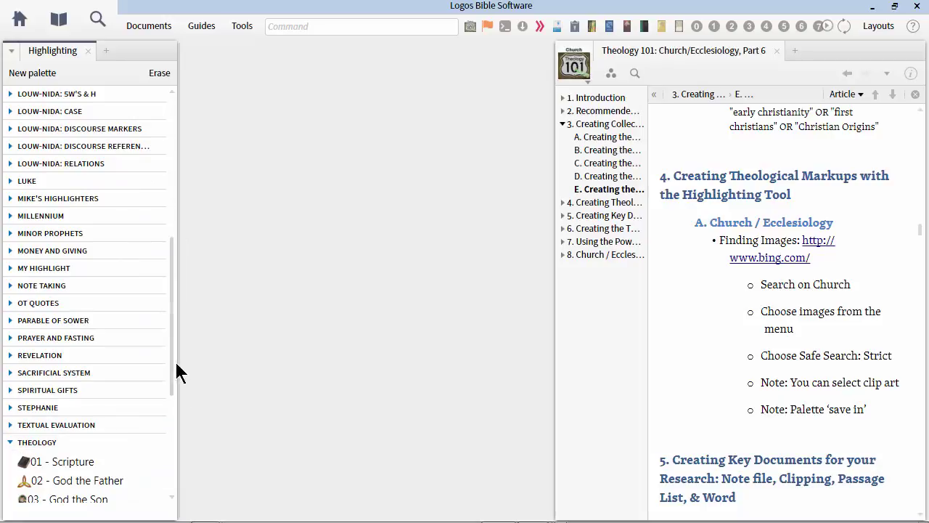
pyautogui.moveTo(174, 355); pyautogui.dragTo(172, 460)
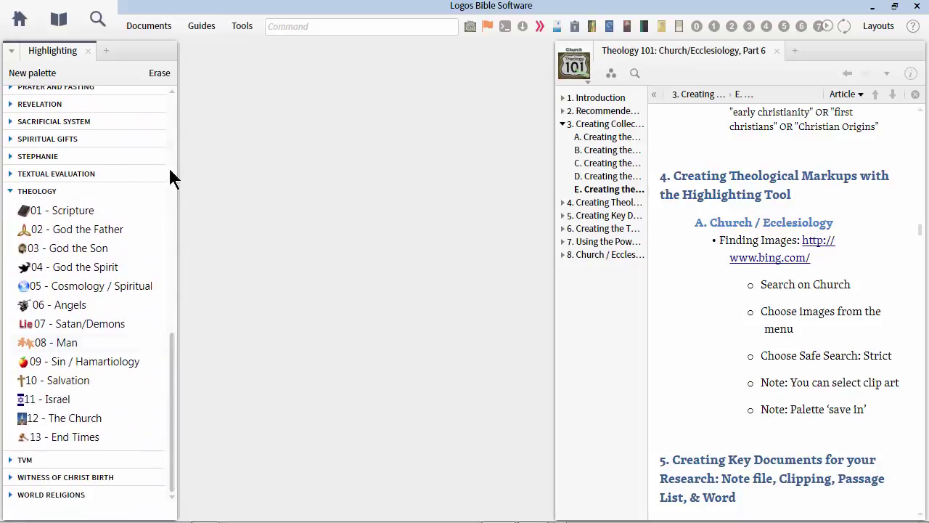
# Create a new highlighting palette named Theology and delete it again.
pyautogui.click(32, 73)
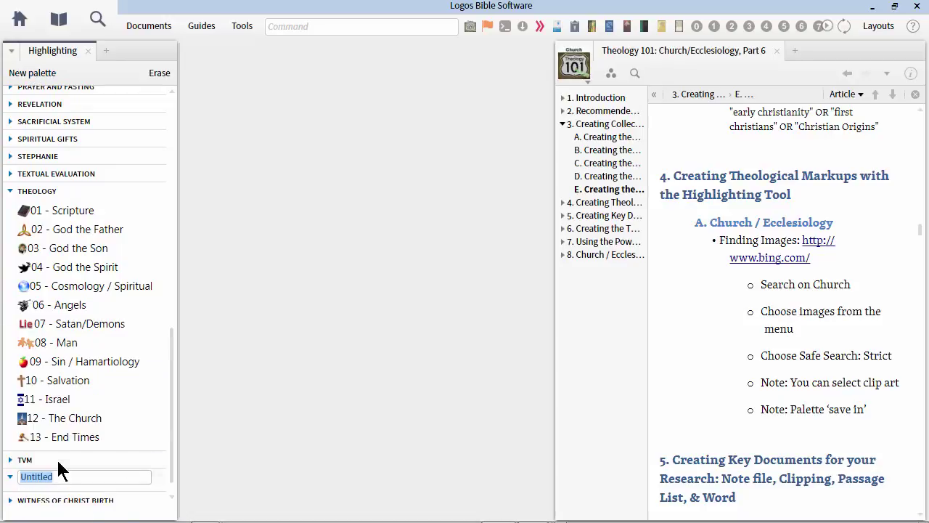
pyautogui.write('Theology')
pyautogui.click(157, 476)
pyautogui.click(155, 462)
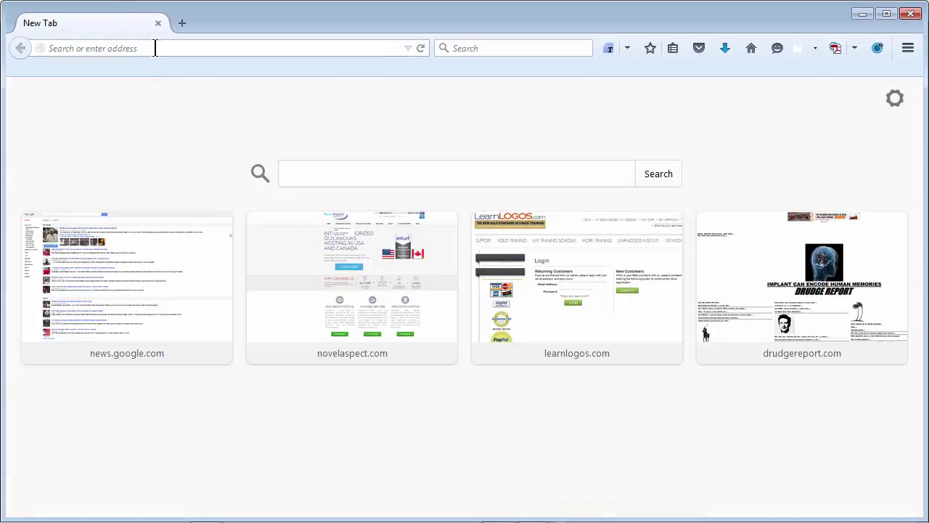
pyautogui.click(153, 48)
pyautogui.write('www.learnlogos.com/free')
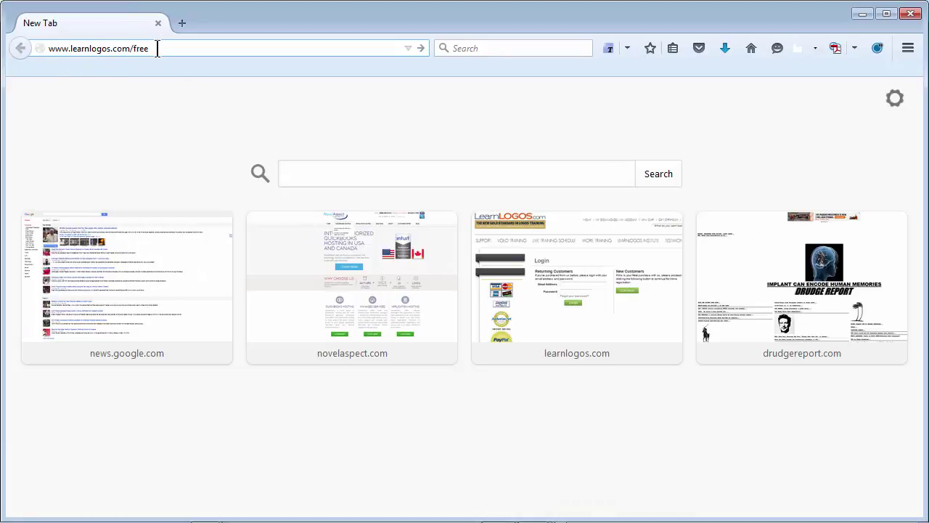
pyautogui.press('Return')
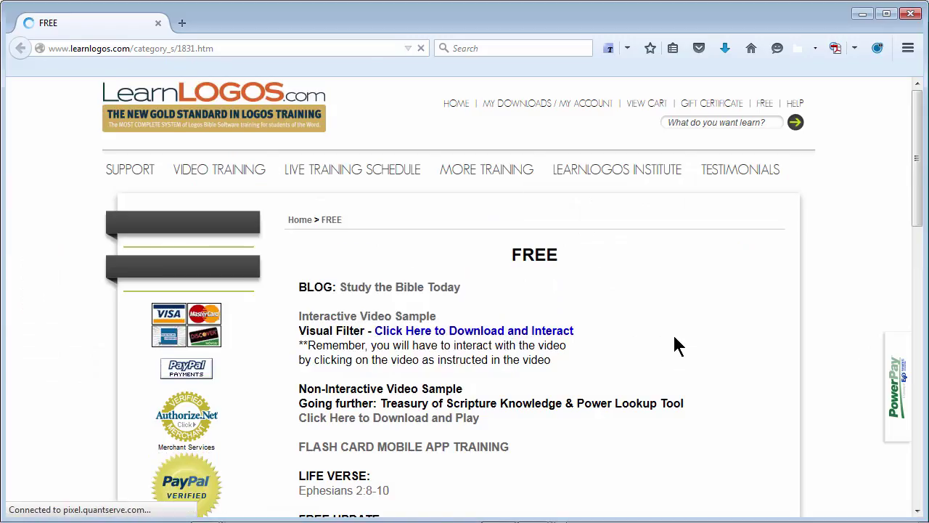
pyautogui.scroll(-3, 674, 347)
pyautogui.scroll(-4, 674, 346)
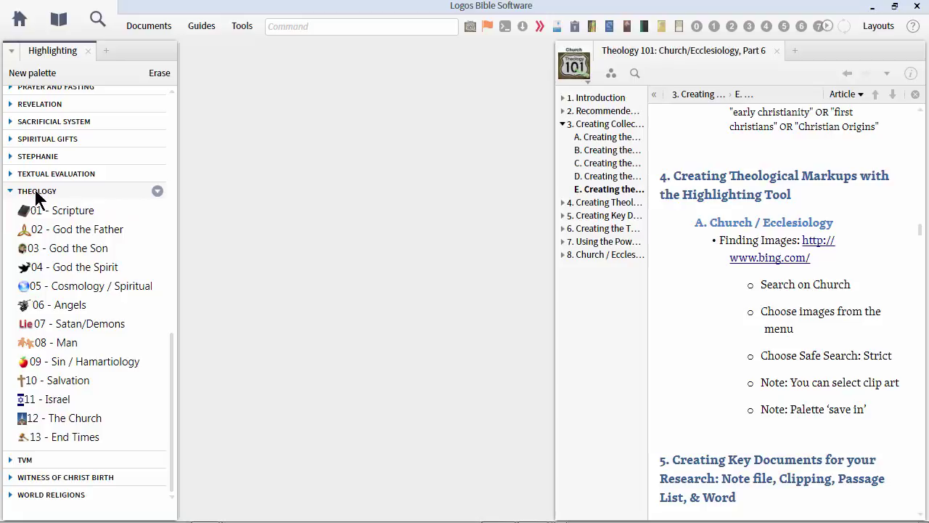
pyautogui.click(157, 191)
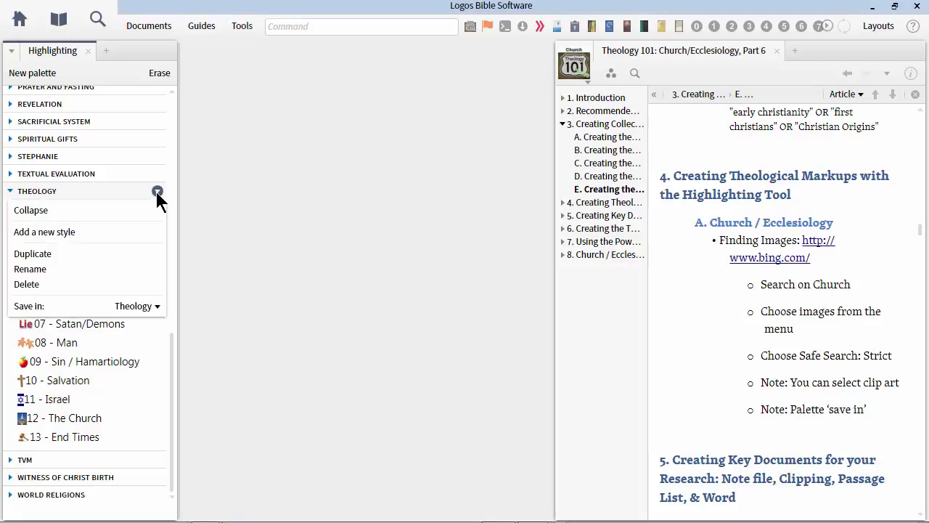
pyautogui.click(63, 234)
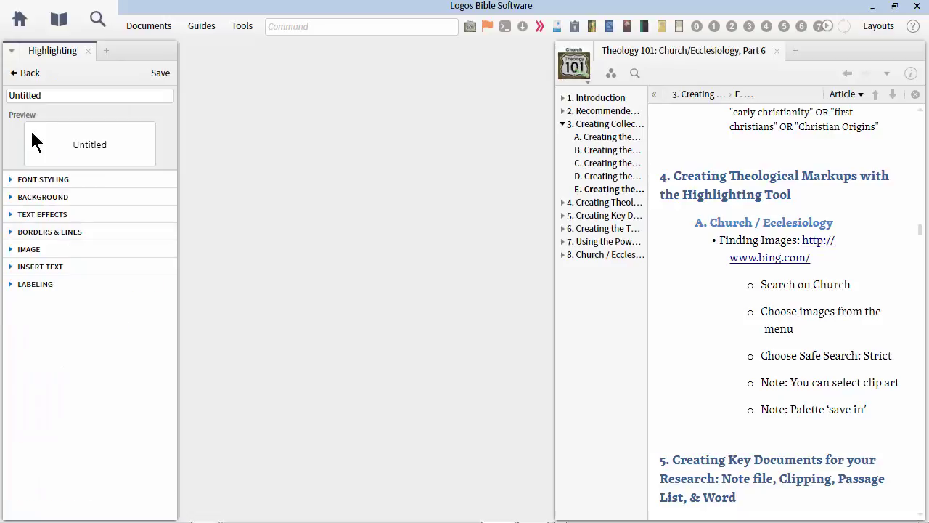
pyautogui.doubleClick(71, 100)
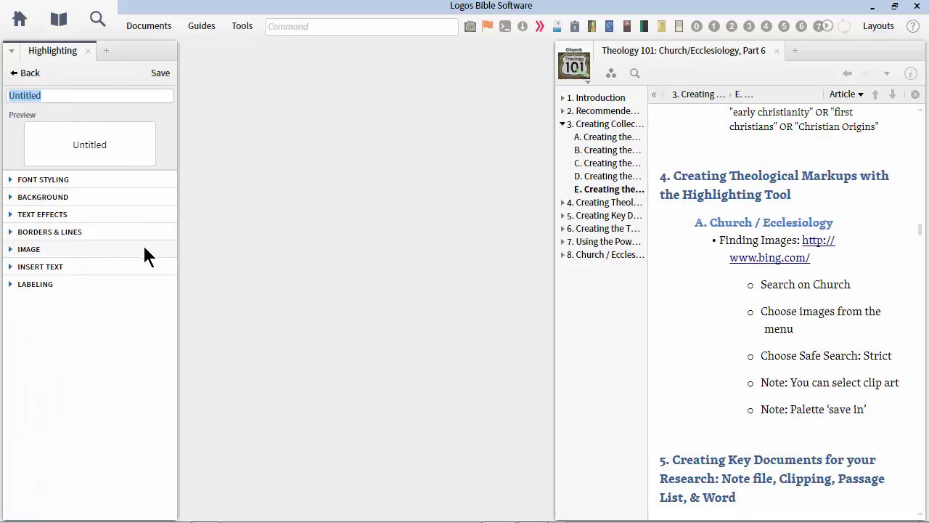
pyautogui.click(88, 50)
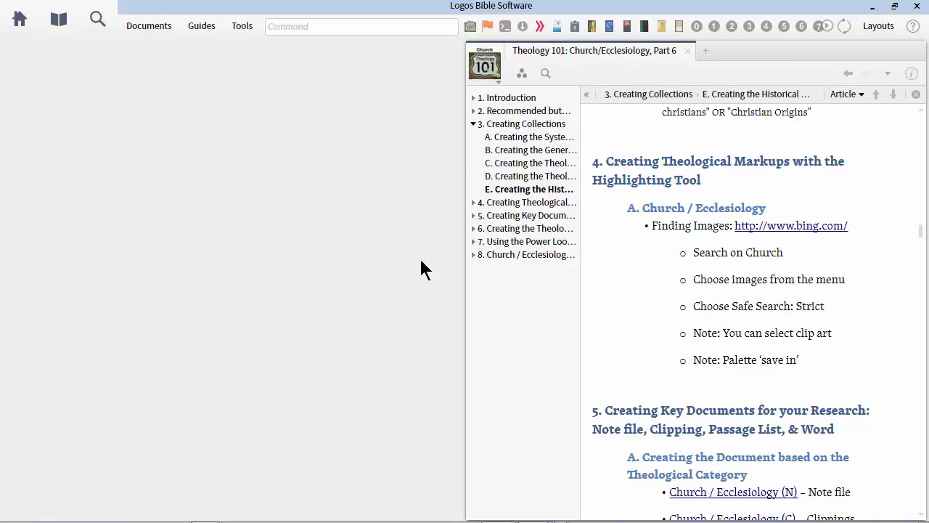
# Open the Highlighting tool, open the Theology palette's 12 - The Church style for editing and point out its name.
pyautogui.click(237, 29)
pyautogui.click(280, 146)
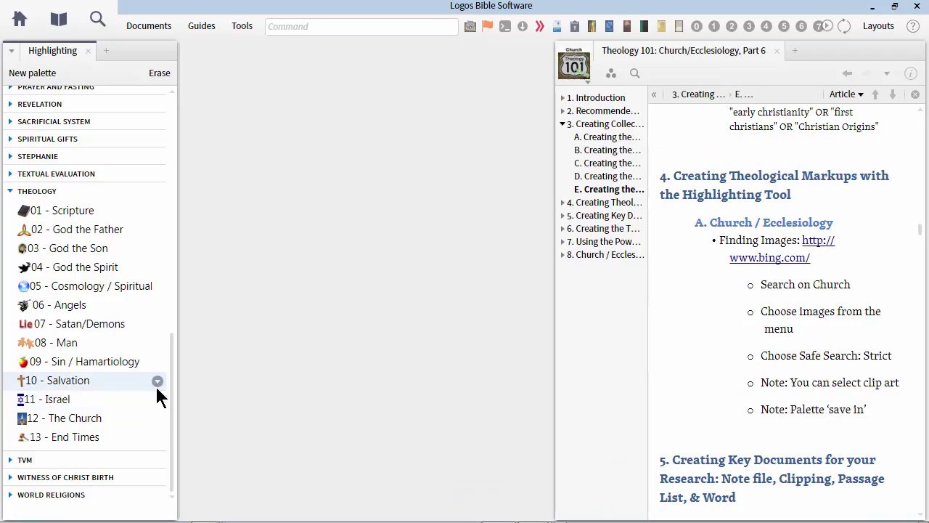
pyautogui.click(157, 420)
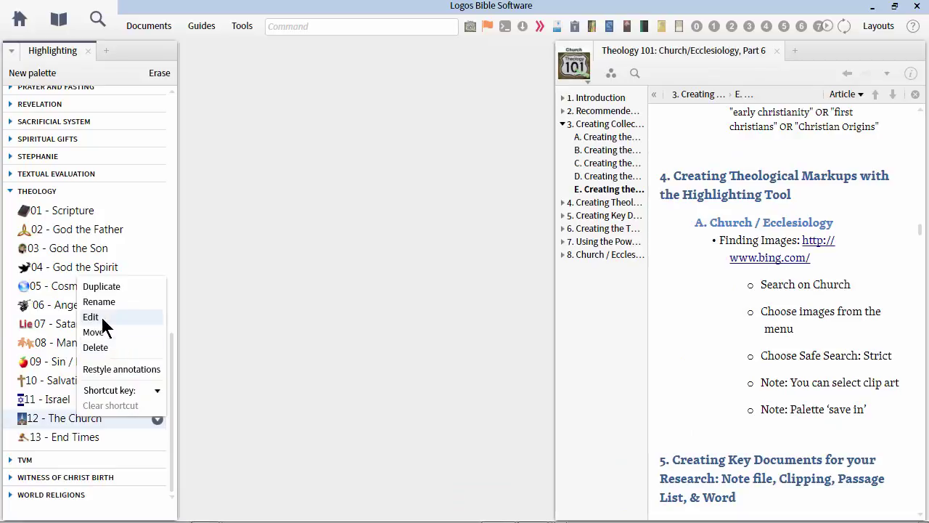
pyautogui.click(102, 314)
pyautogui.moveTo(101, 96); pyautogui.dragTo(12, 95)
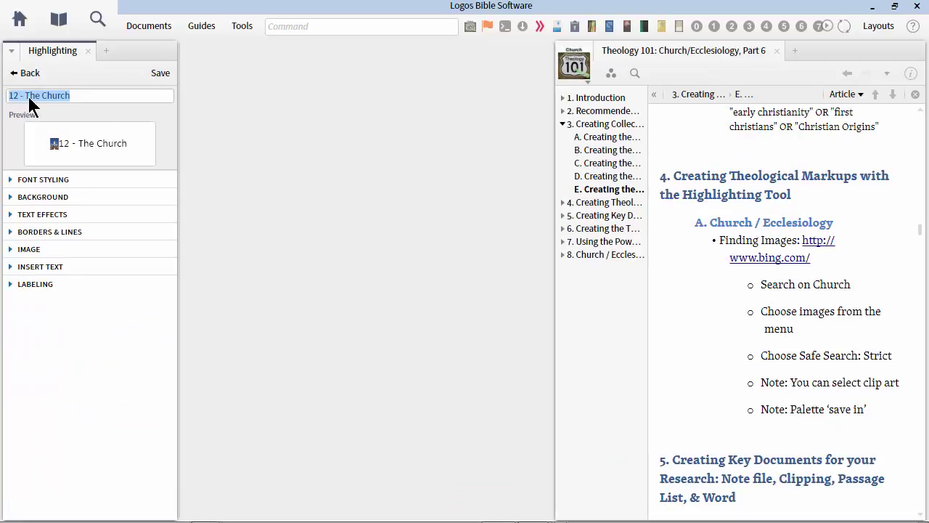
pyautogui.click(104, 96)
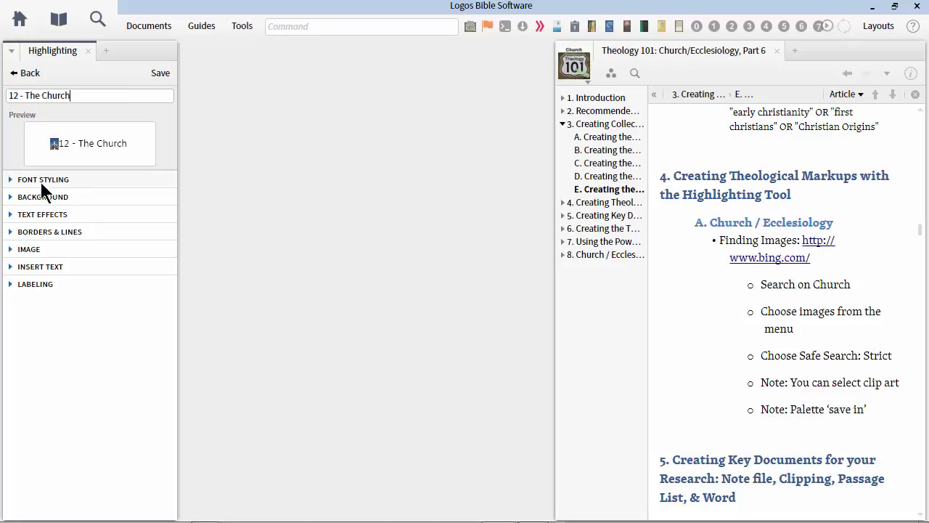
# Replace the 12 - The Church style's image with Church.png from the 01-LearnLogos folder TheologicalHighlightingSymbols, with the image position Before.
pyautogui.click(10, 249)
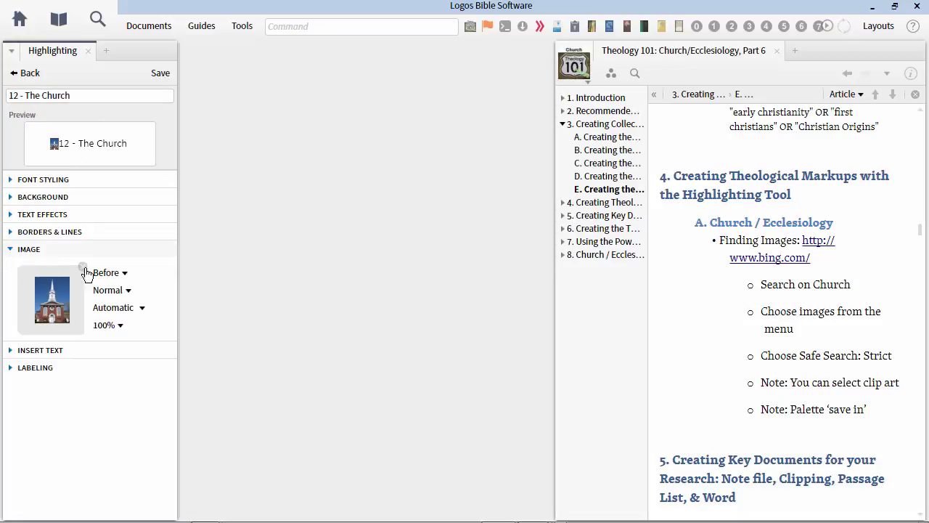
pyautogui.click(53, 303)
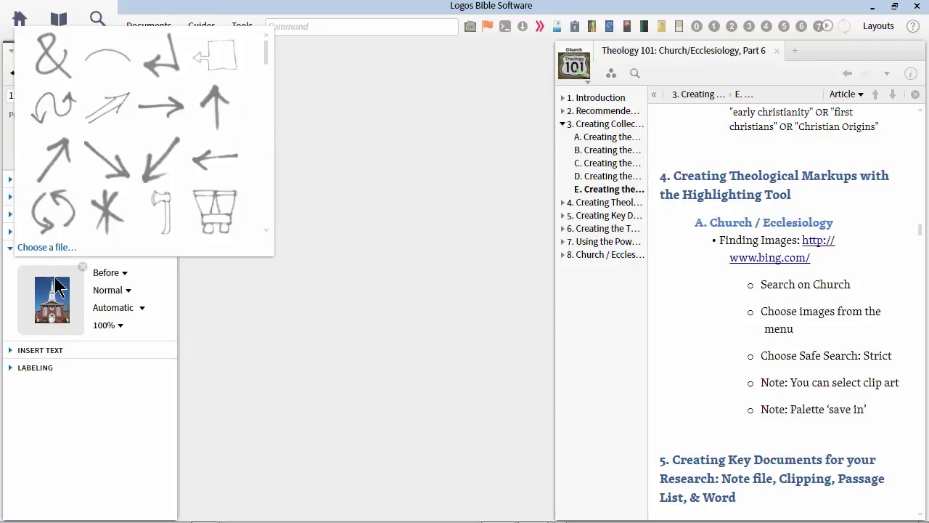
pyautogui.click(31, 251)
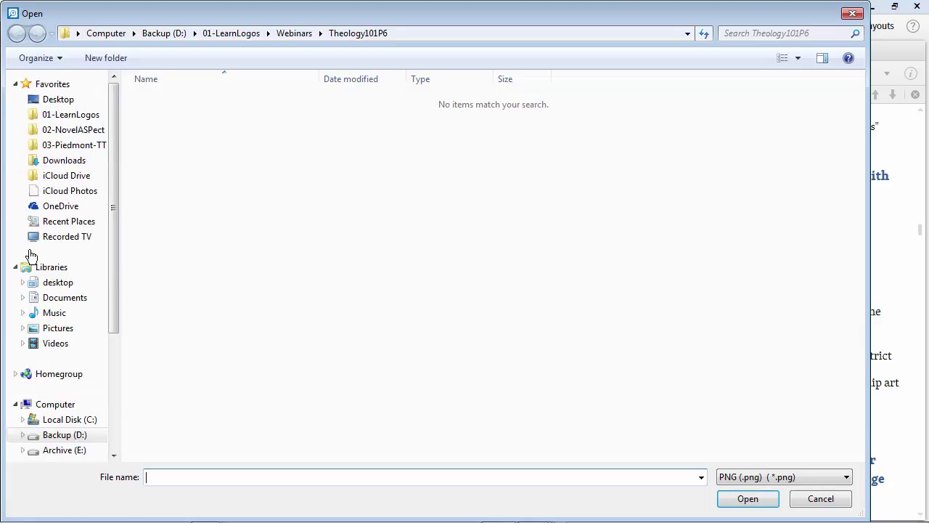
pyautogui.scroll(-3, 87, 146)
pyautogui.scroll(3, 118, 246)
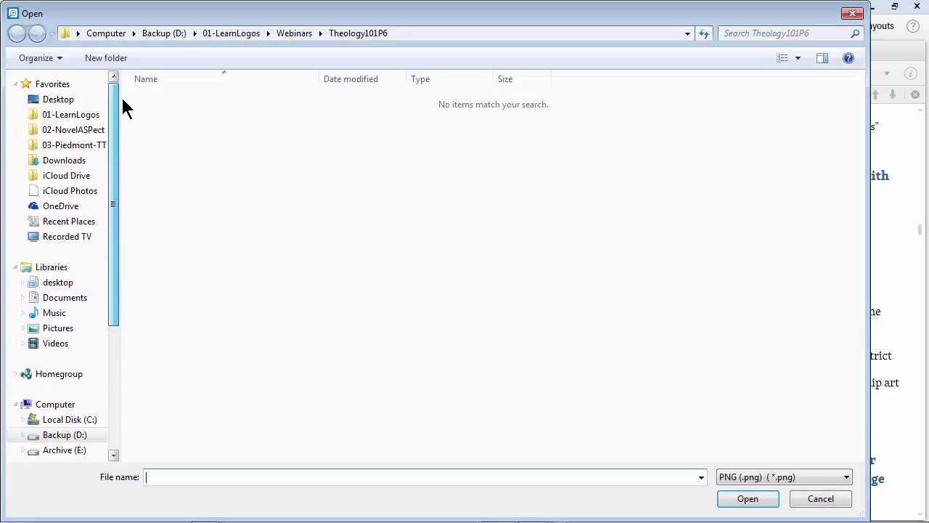
pyautogui.click(80, 115)
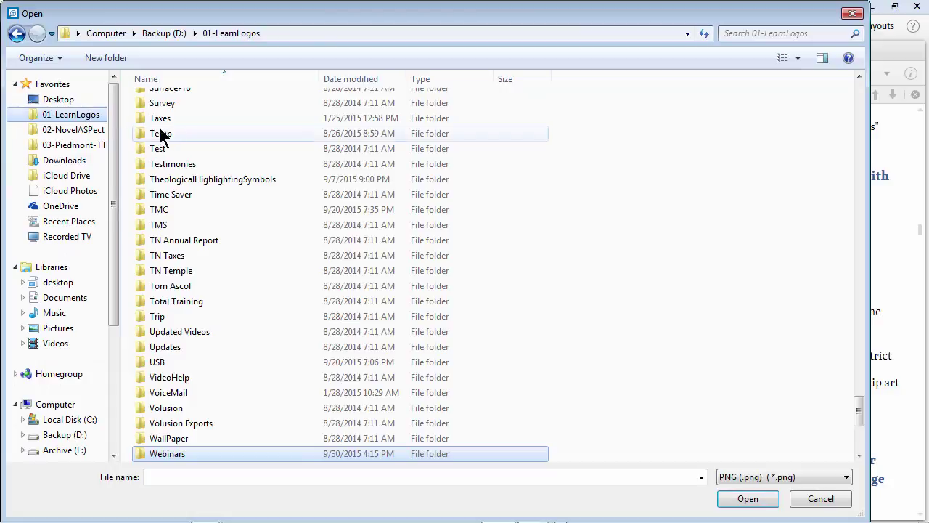
pyautogui.doubleClick(185, 183)
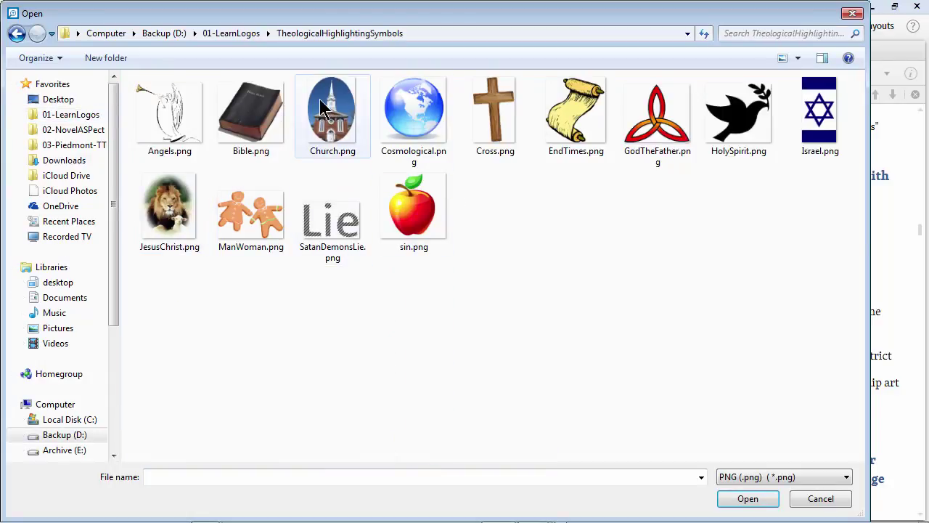
pyautogui.click(324, 109)
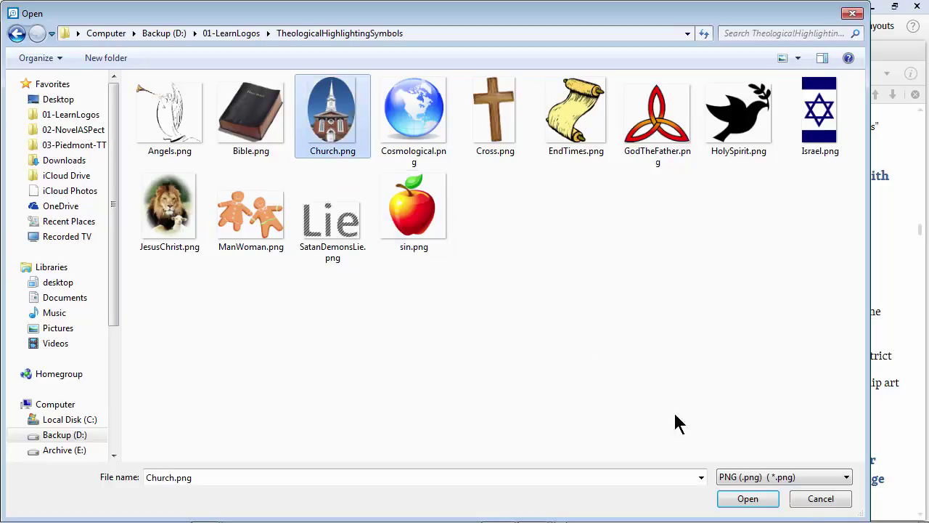
pyautogui.click(746, 499)
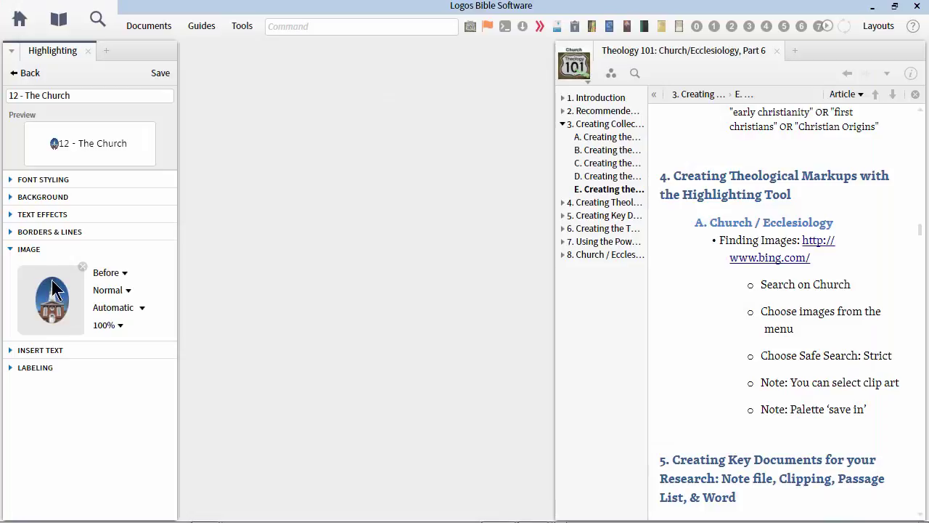
pyautogui.click(119, 273)
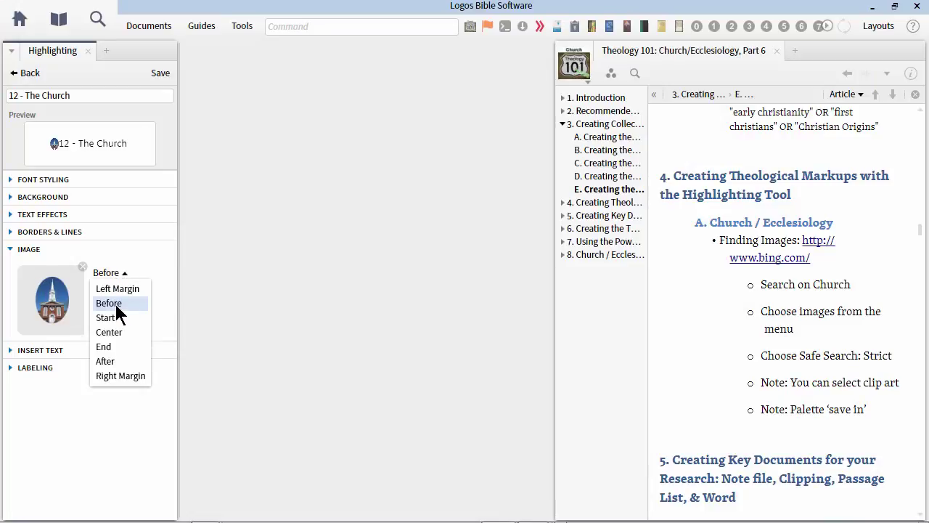
pyautogui.click(114, 303)
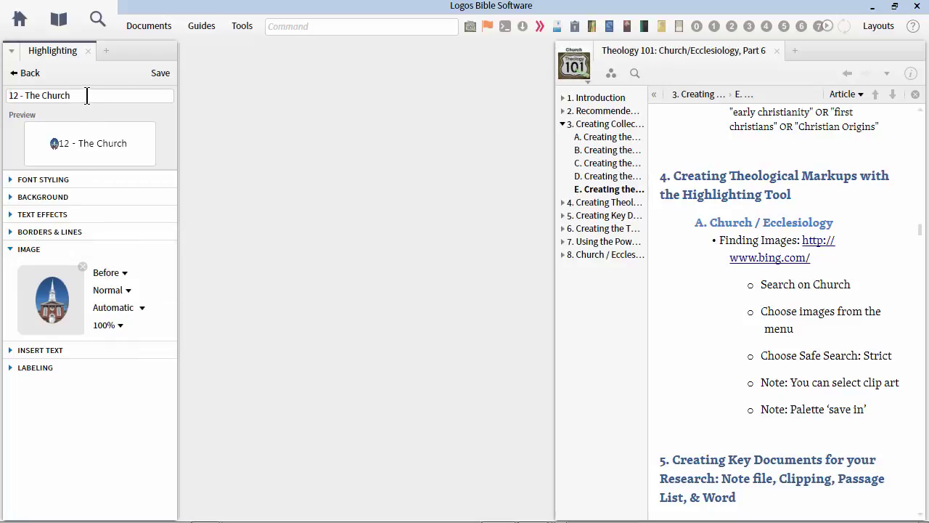
# Save the 12 - The Church highlighting style and return to the Theology palette.
pyautogui.moveTo(87, 95); pyautogui.dragTo(10, 97)
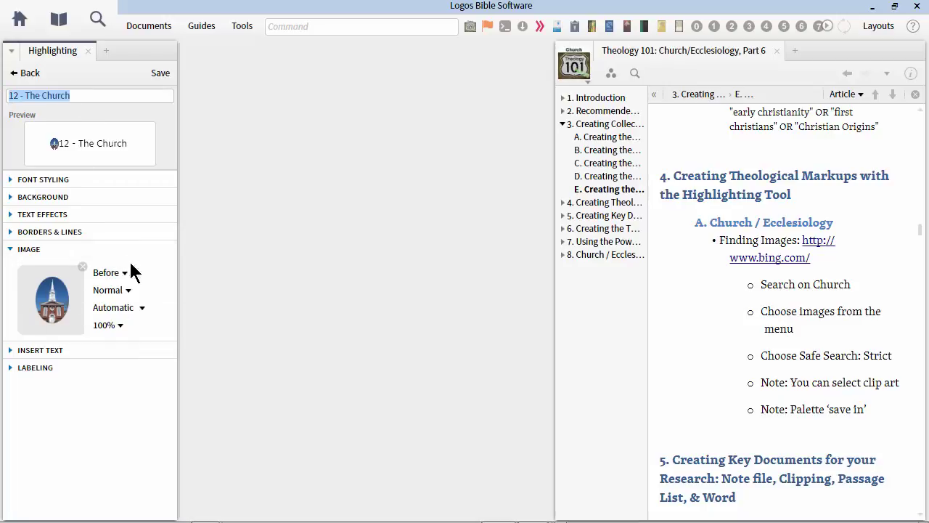
pyautogui.click(158, 77)
pyautogui.scroll(-3, 137, 191)
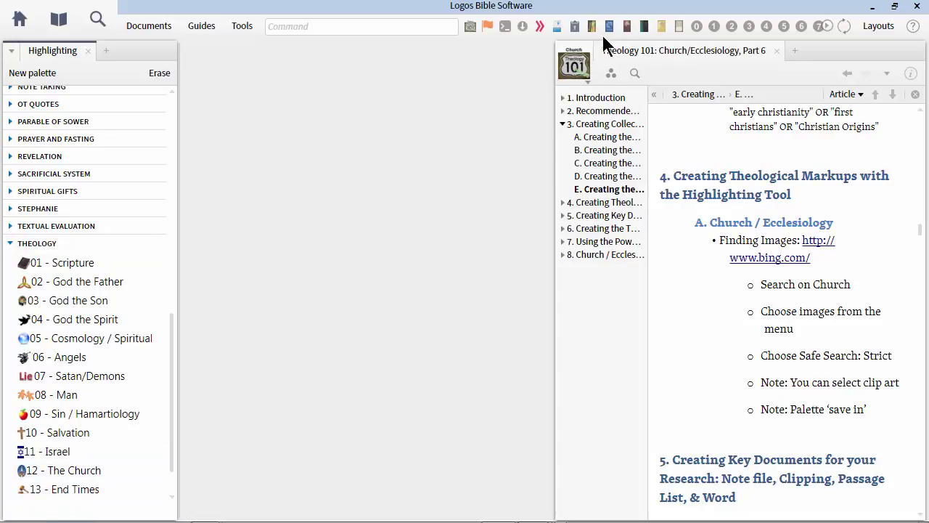
# Go to Ephesians 4:32 in the Bible with the command eph 4 32.
pyautogui.click(288, 26)
pyautogui.write('ep')
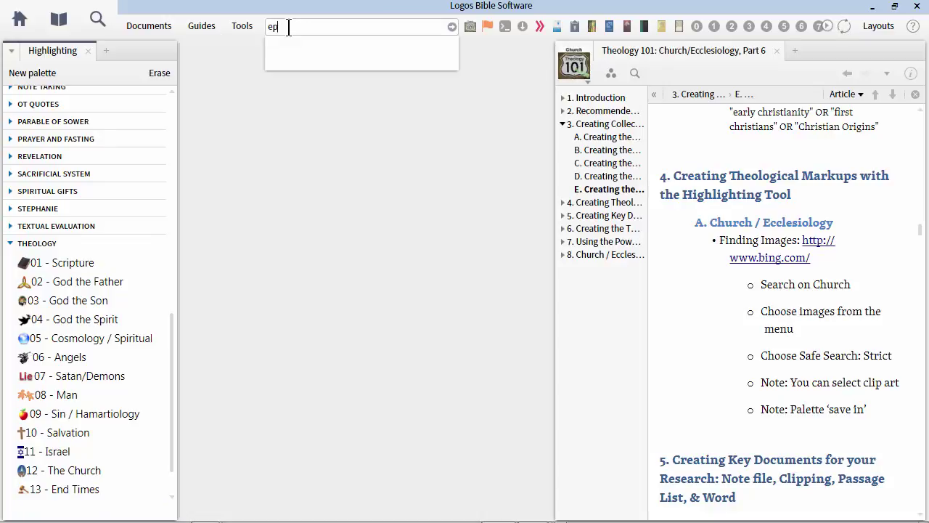
pyautogui.write('h 4 32')
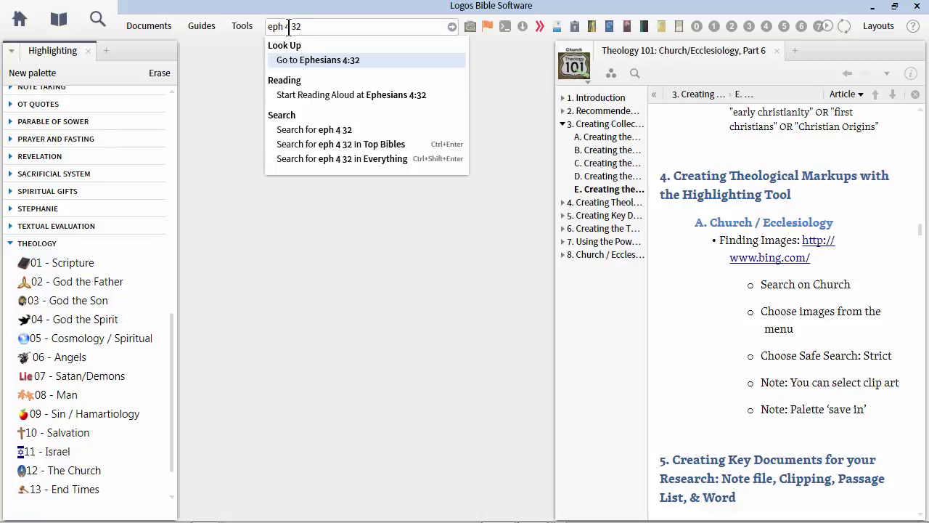
pyautogui.click(327, 64)
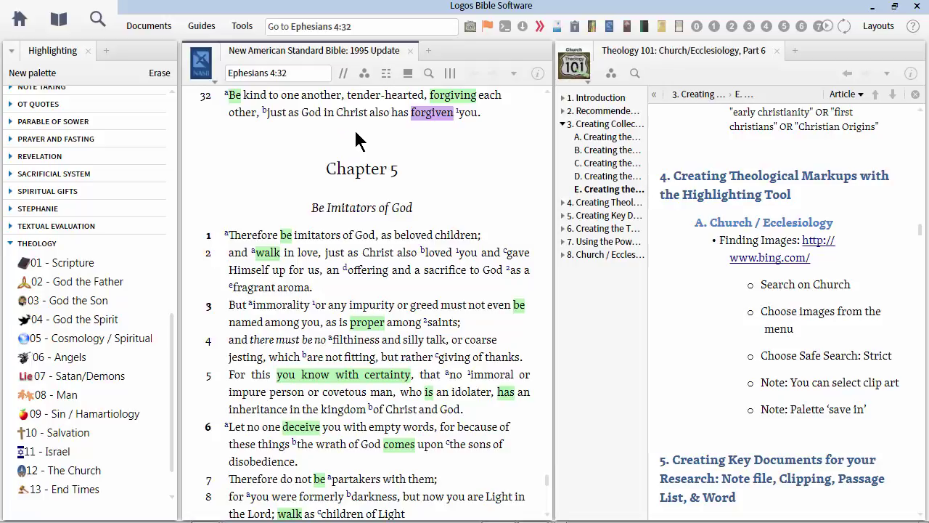
# Search the open Bible for church, go back to the occurrence in Ephesians 3:21 and close the search.
pyautogui.hotkey('ctrl', 'f')
pyautogui.write('church')
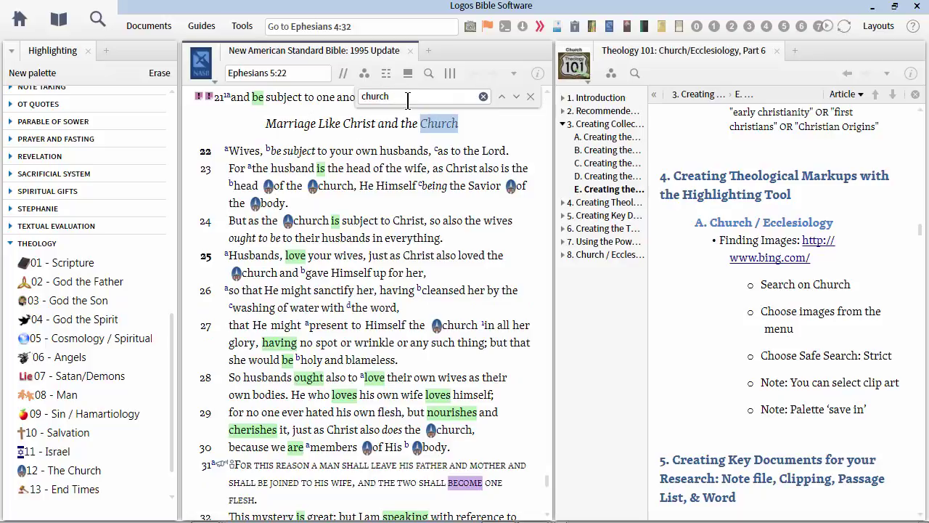
pyautogui.moveTo(406, 95); pyautogui.dragTo(345, 101)
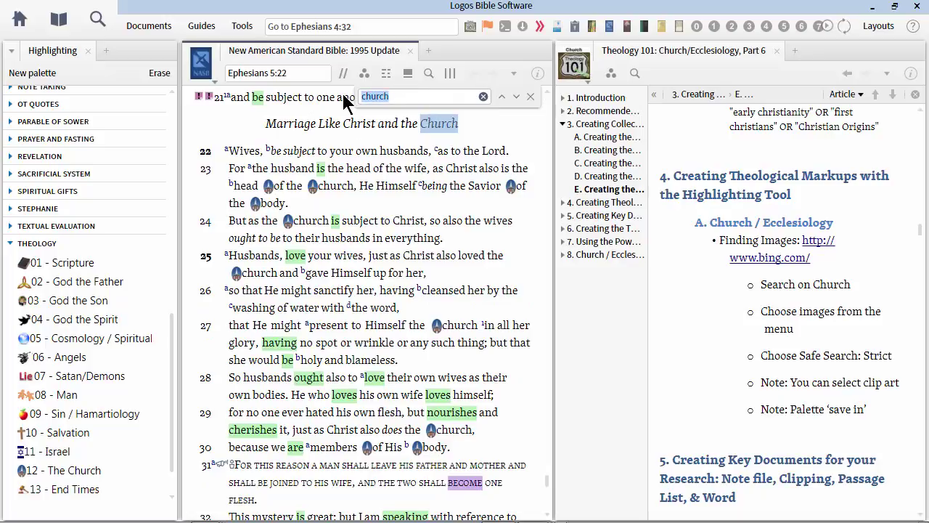
pyautogui.click(504, 99)
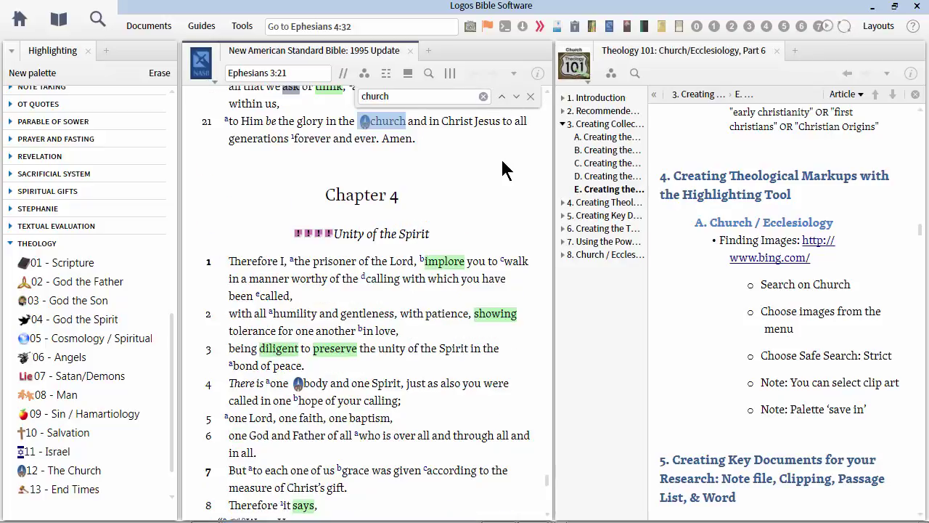
pyautogui.click(530, 97)
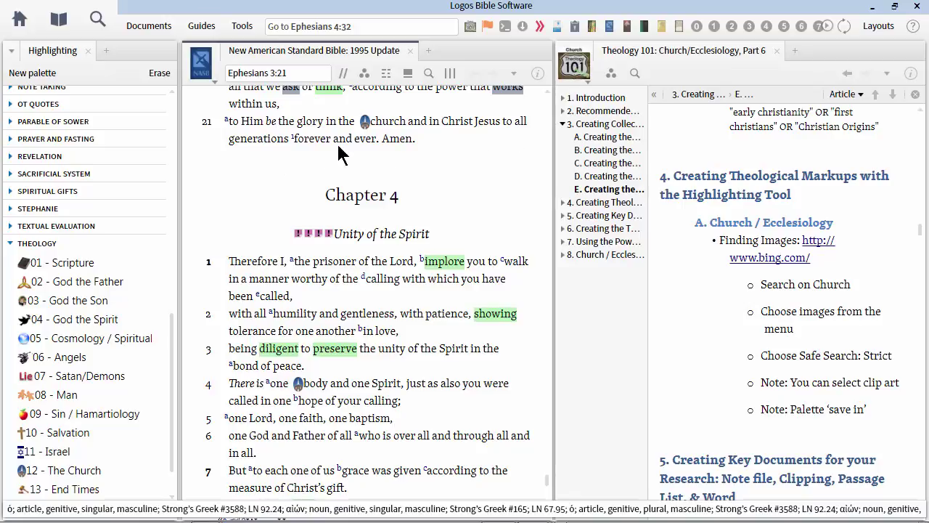
# Mark the words church and generations in Ephesians 3:21 with the 12 - The Church style.
pyautogui.doubleClick(394, 123)
pyautogui.scroll(-1, 61, 427)
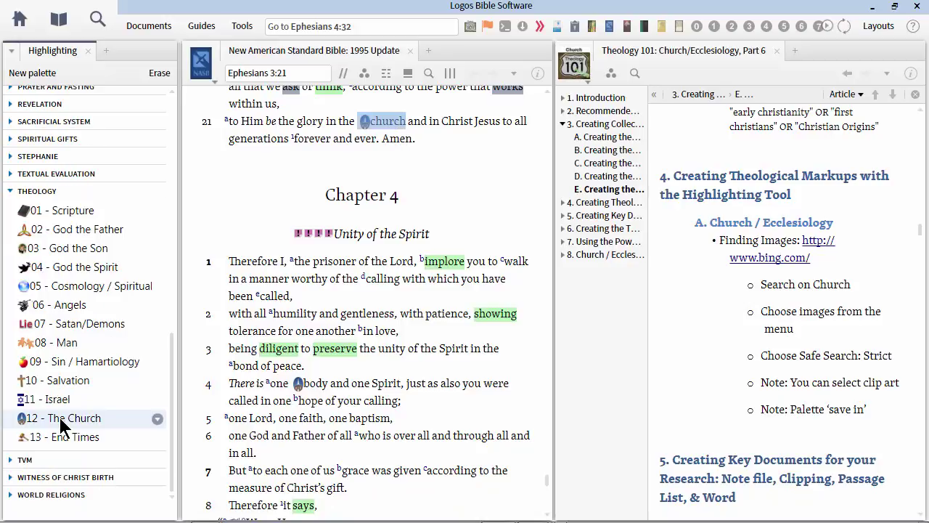
pyautogui.click(61, 419)
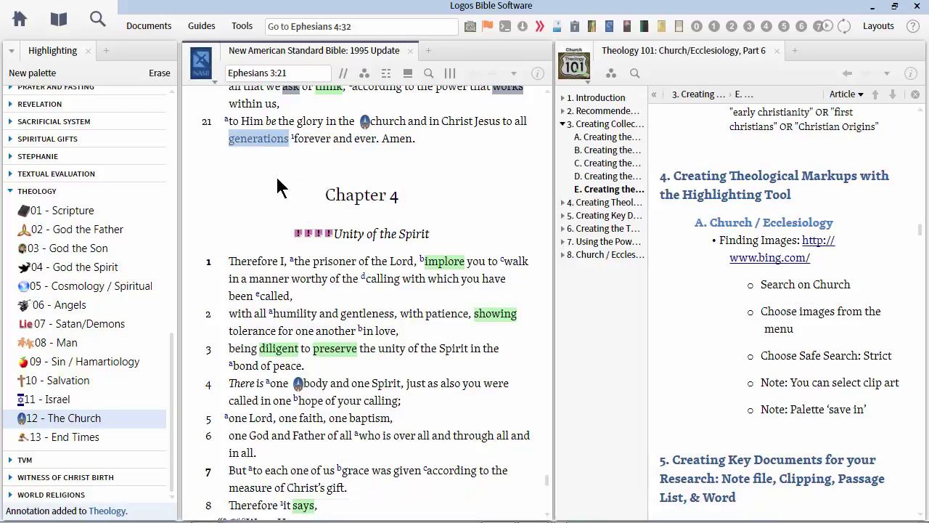
pyautogui.click(66, 417)
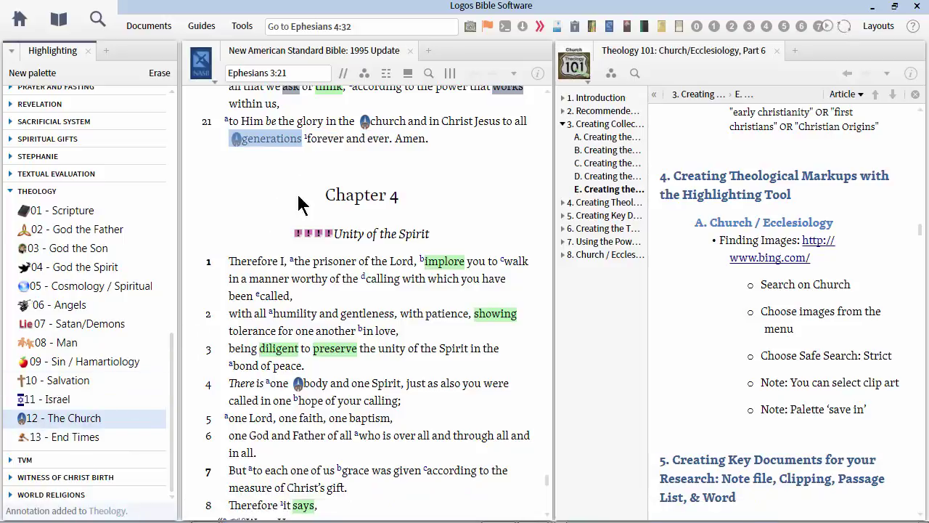
pyautogui.click(234, 145)
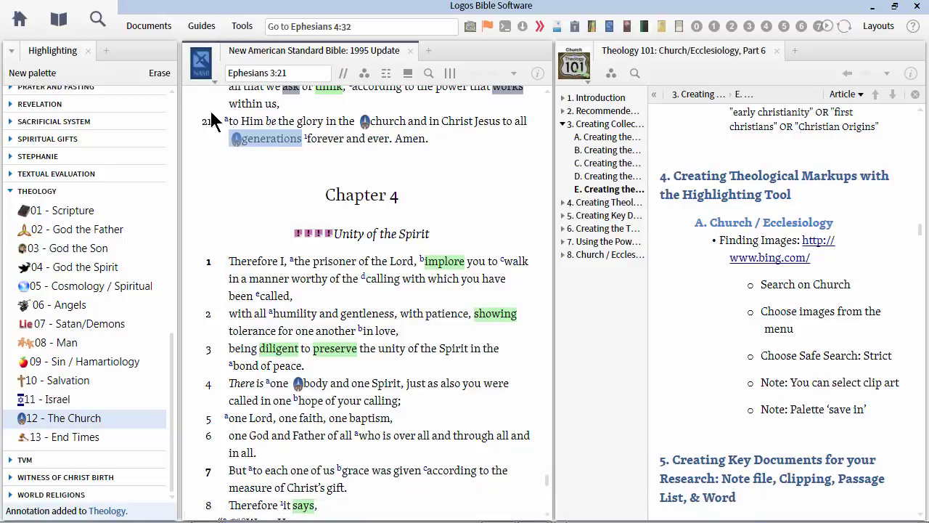
pyautogui.click(160, 73)
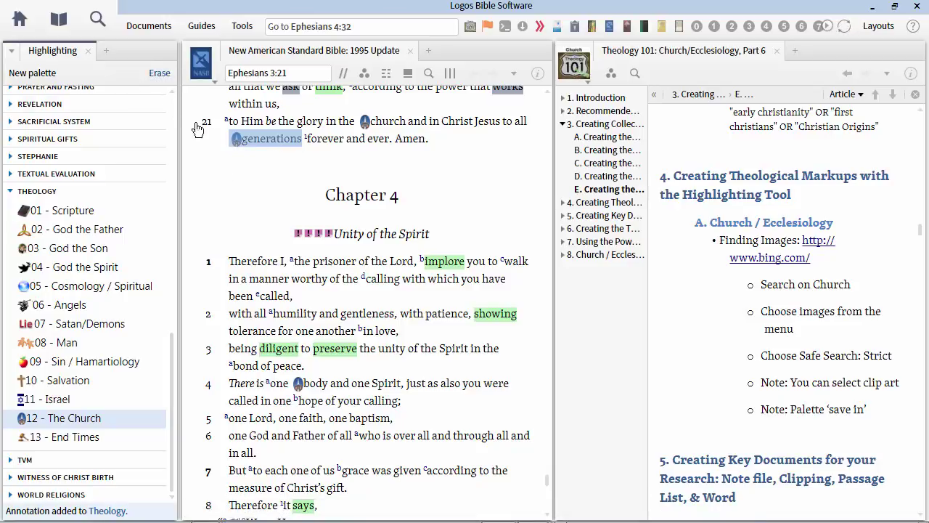
# Open the Bible's visual filters, examine the Theology entry and the Notes group, and close the filters again.
pyautogui.click(249, 165)
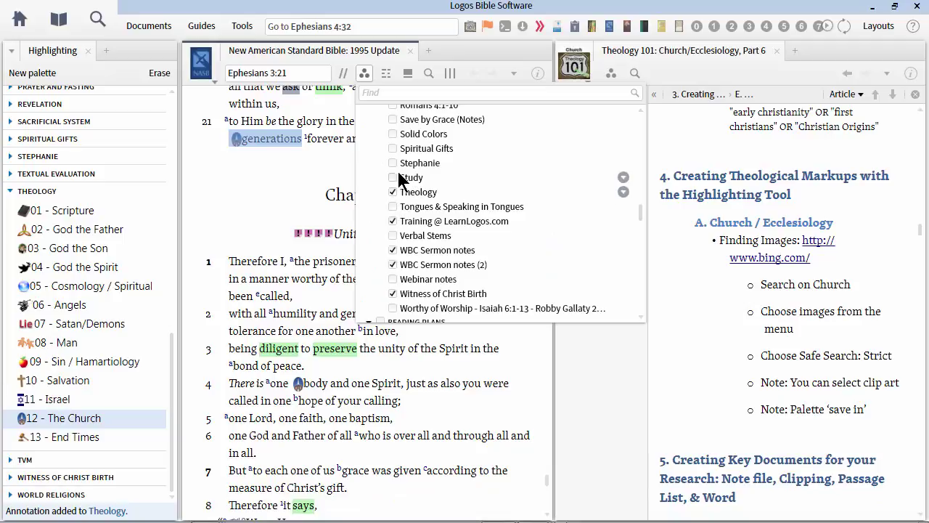
pyautogui.scroll(20, 446, 207)
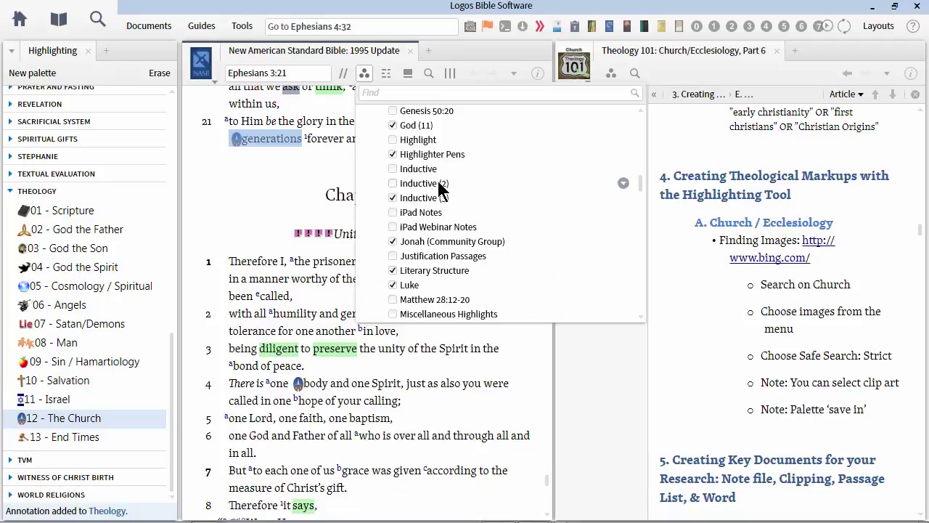
pyautogui.scroll(4, 440, 189)
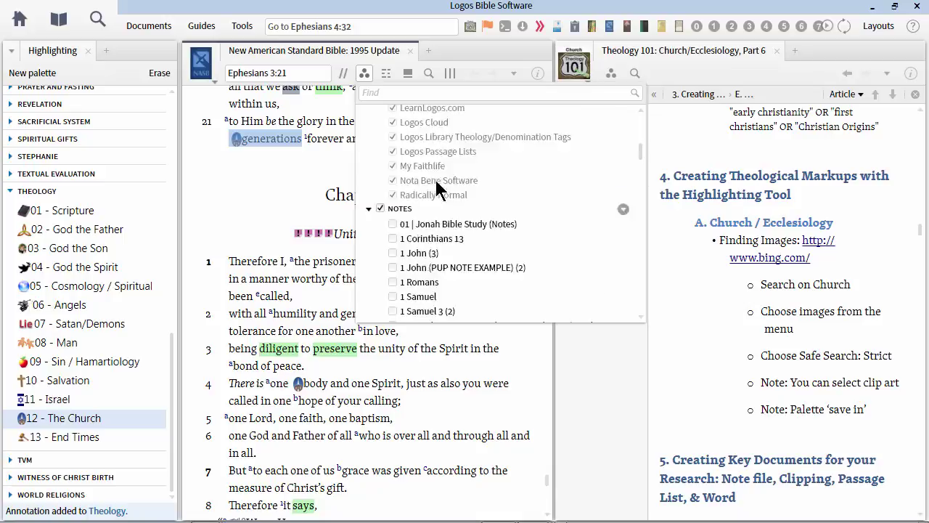
pyautogui.click(380, 210)
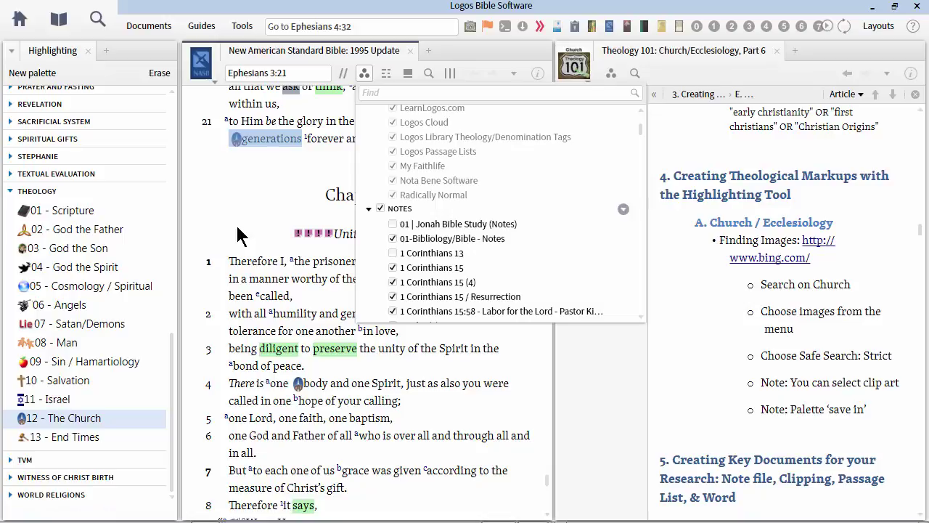
pyautogui.click(242, 235)
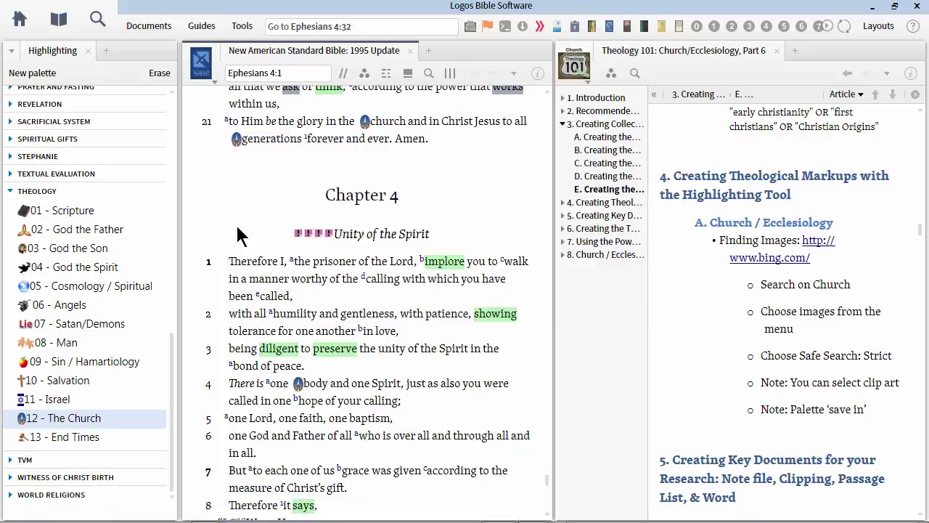
# Erase the church marking from the word generations in Ephesians 3:21.
pyautogui.moveTo(234, 139); pyautogui.dragTo(299, 137)
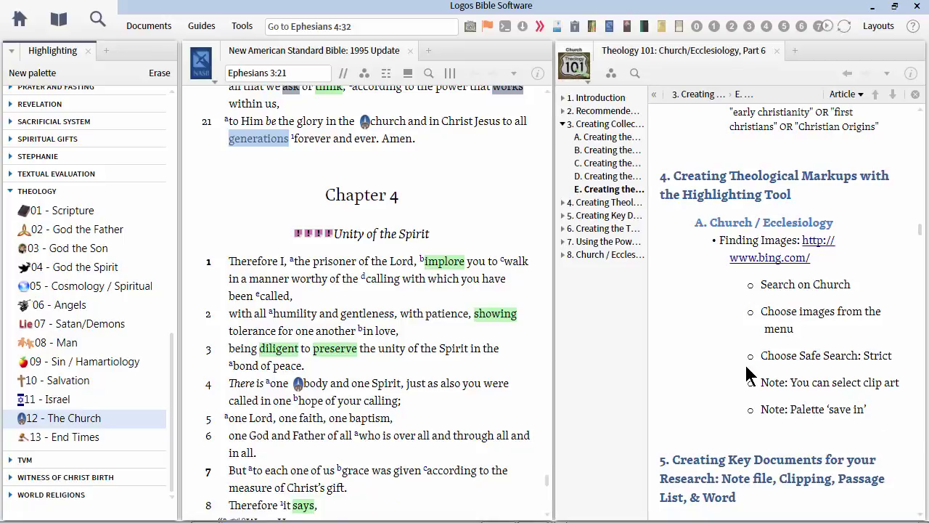
pyautogui.click(775, 269)
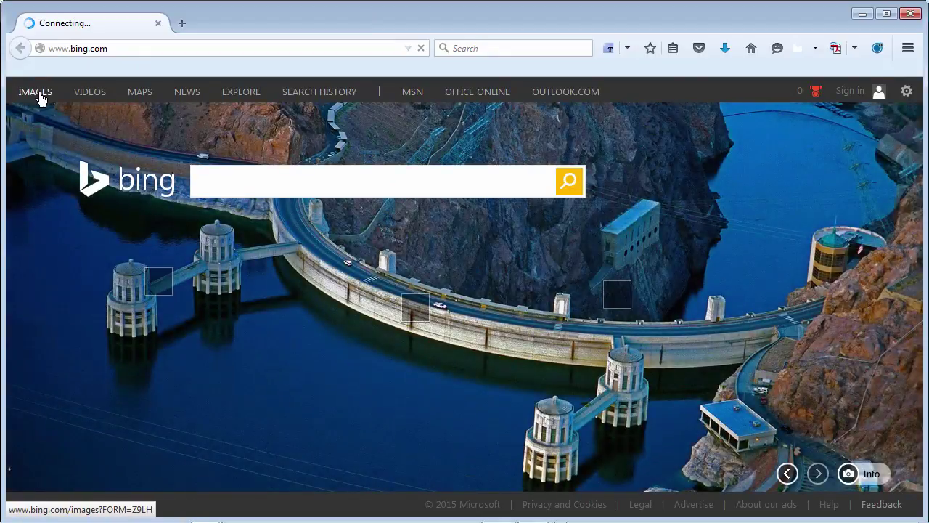
pyautogui.click(40, 96)
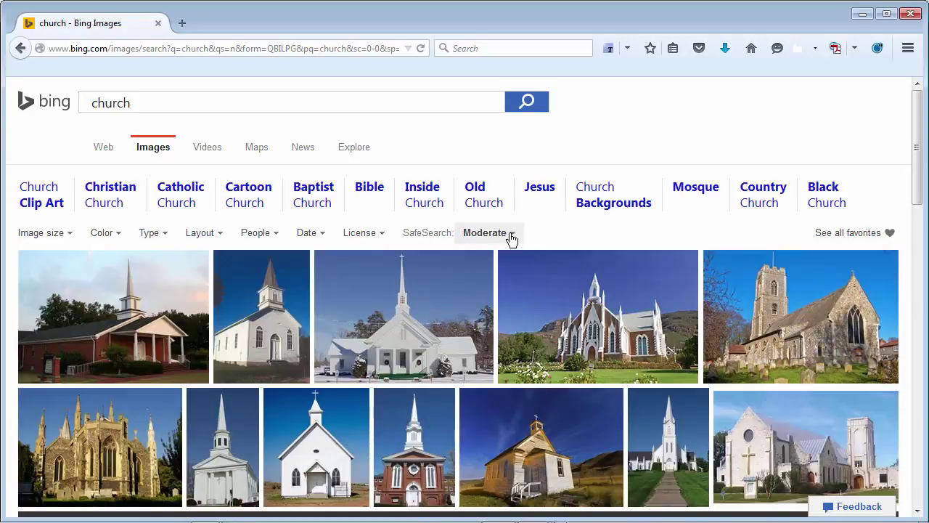
# Filter the church images with SafeSearch set to Strict and the license set to Public domain.
pyautogui.click(510, 237)
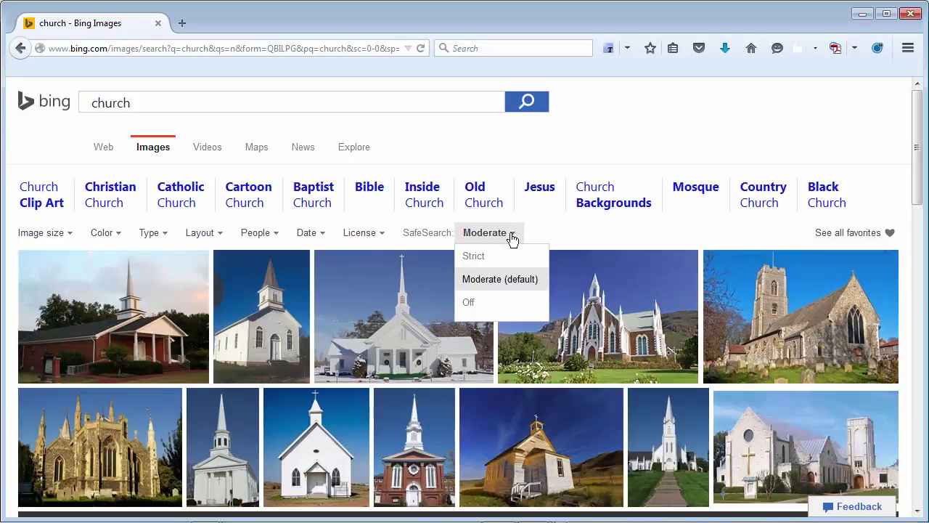
pyautogui.click(482, 255)
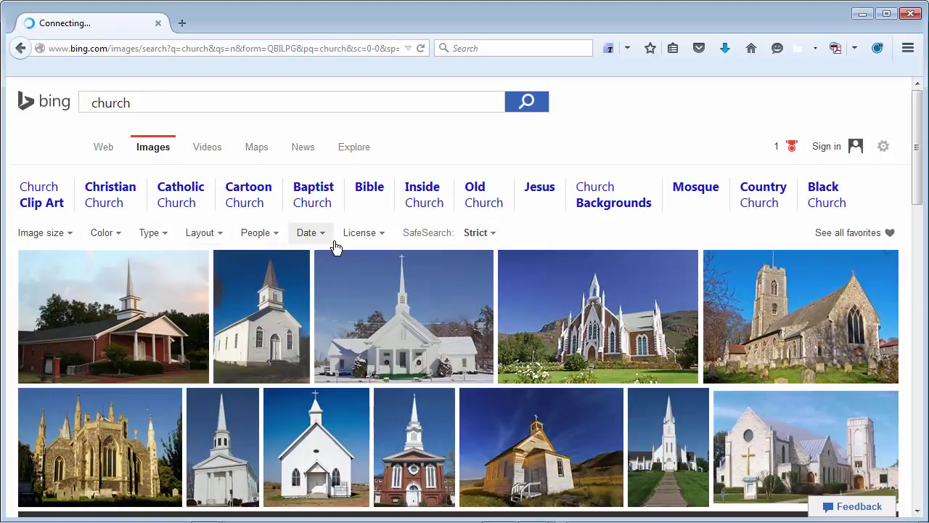
pyautogui.click(377, 241)
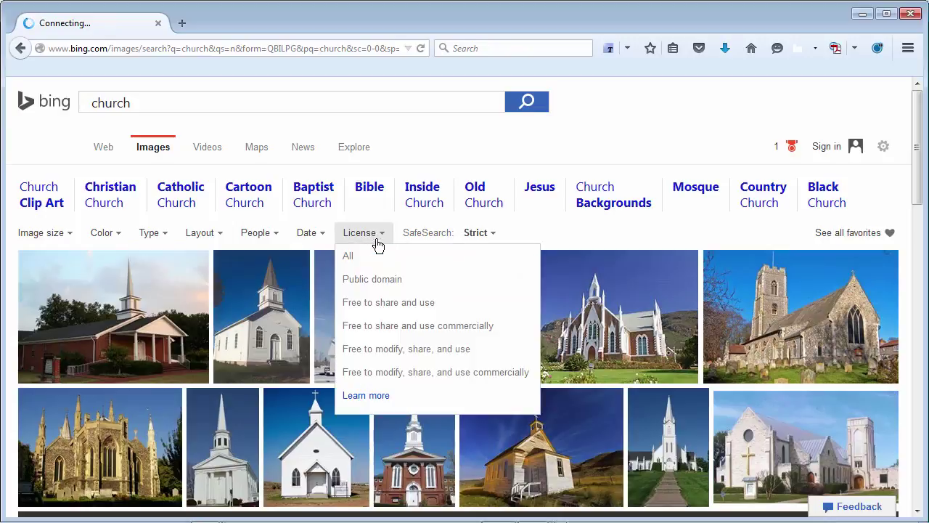
pyautogui.click(386, 288)
pyautogui.moveTo(280, 300)
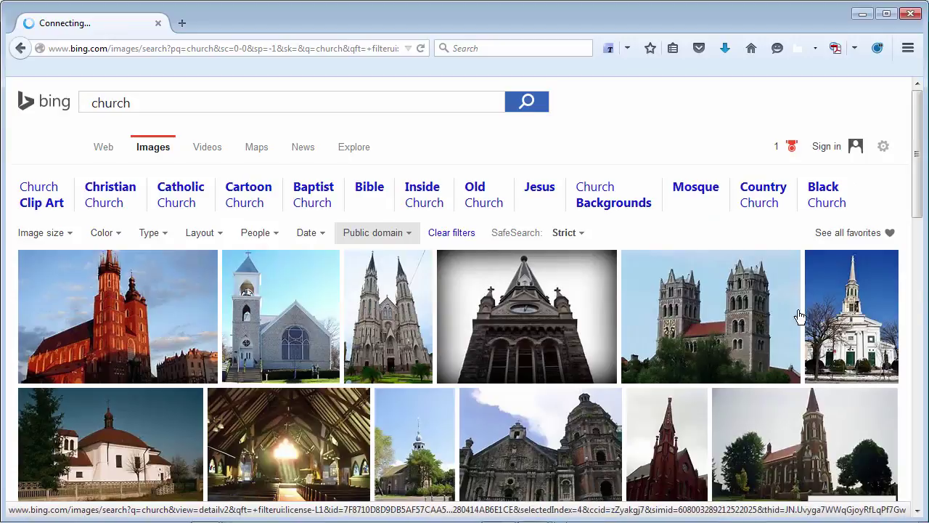
# Look through the public domain church images and return to the start of the results.
pyautogui.moveTo(925, 180); pyautogui.dragTo(900, 285)
pyautogui.scroll(-10, 900, 285)
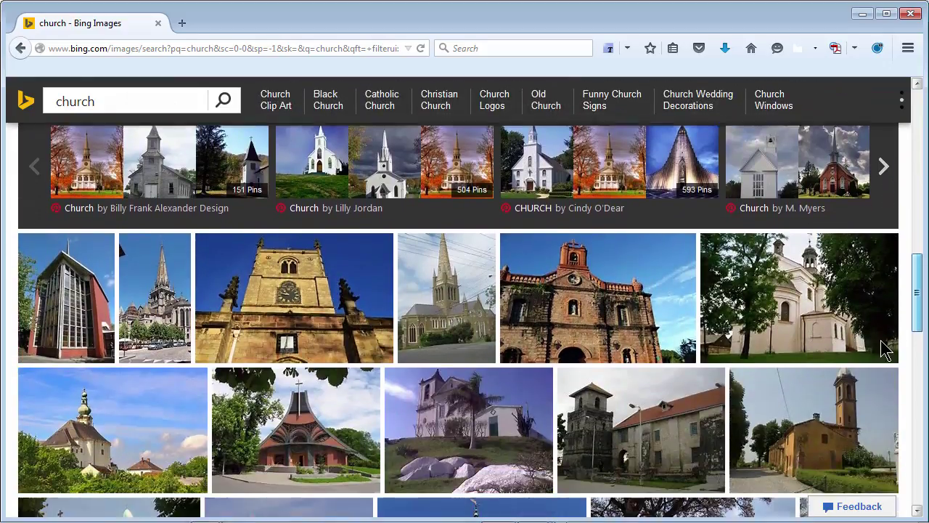
pyautogui.scroll(-10, 876, 383)
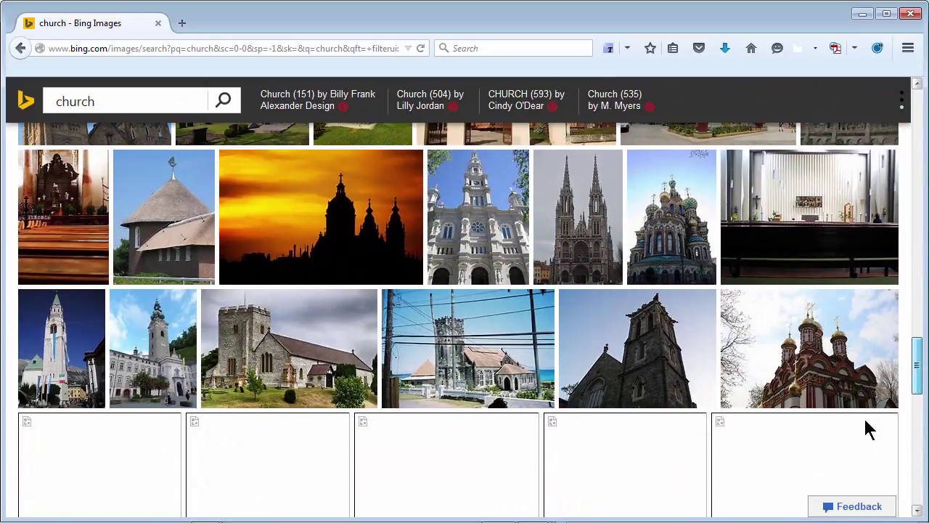
pyautogui.moveTo(916, 363); pyautogui.dragTo(916, 137)
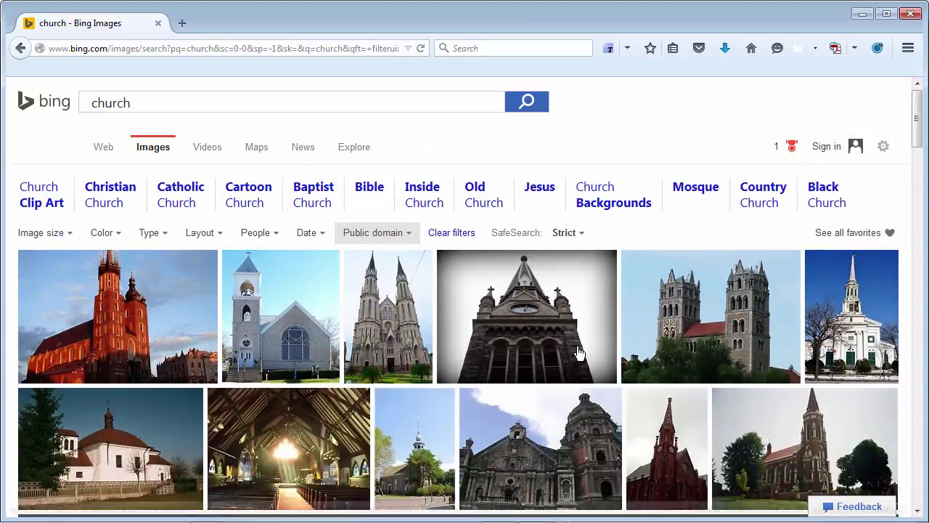
pyautogui.moveTo(473, 343)
pyautogui.moveTo(352, 330)
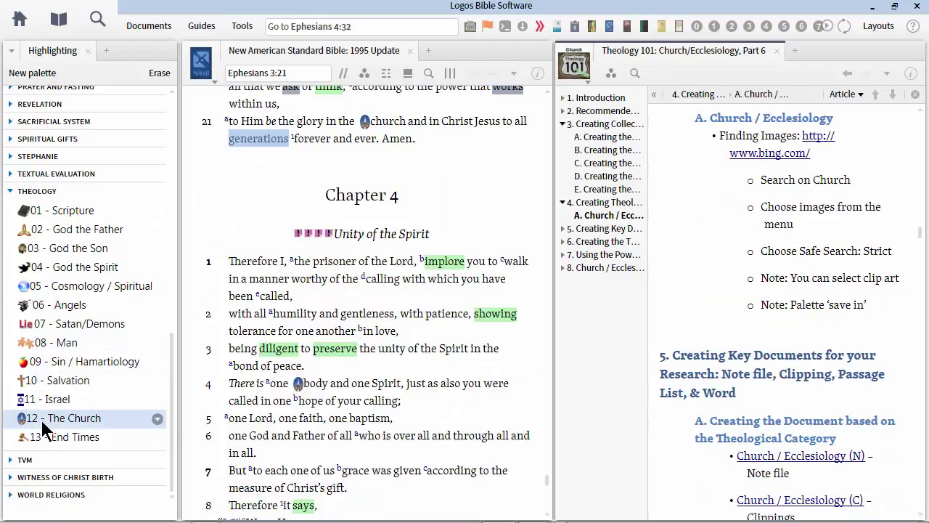
# Switch back to Logos, show course section 5 on creating key documents, and close the Highlighting tool.
pyautogui.scroll(-1, 722, 341)
pyautogui.scroll(-3, 723, 341)
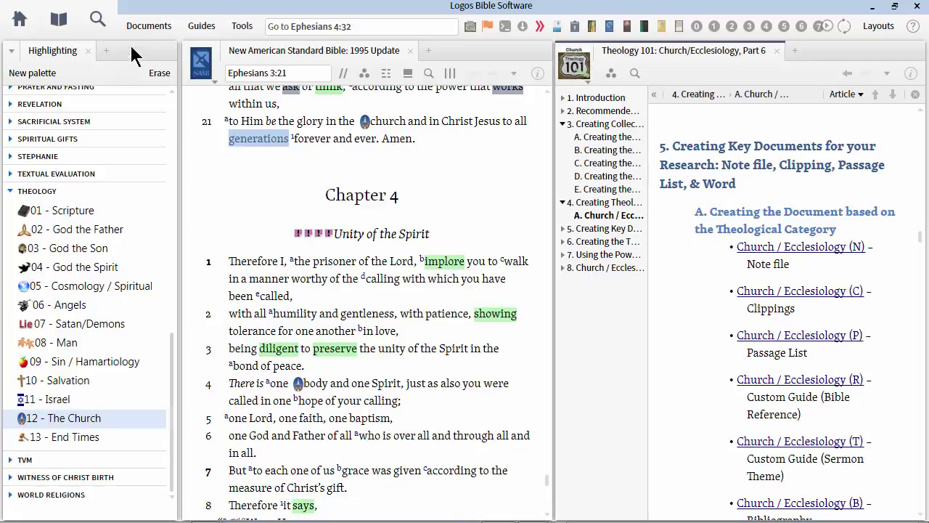
pyautogui.click(168, 52)
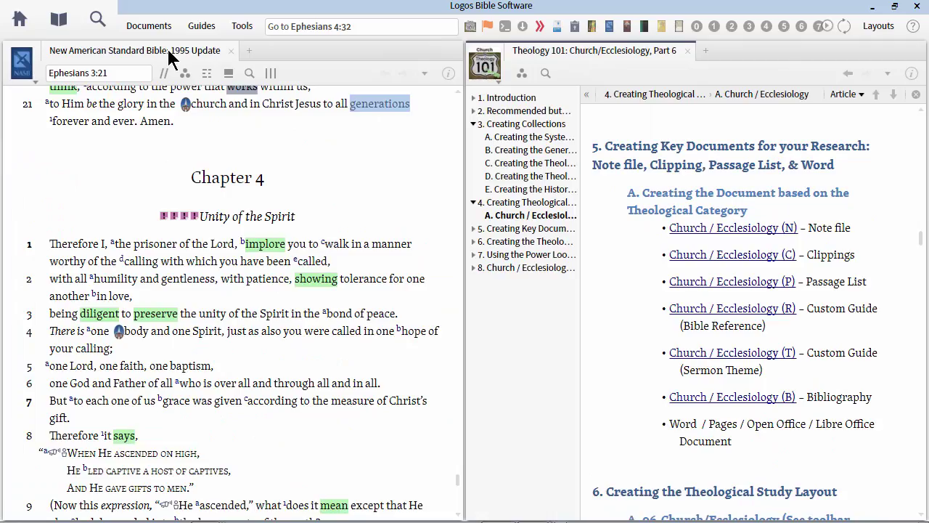